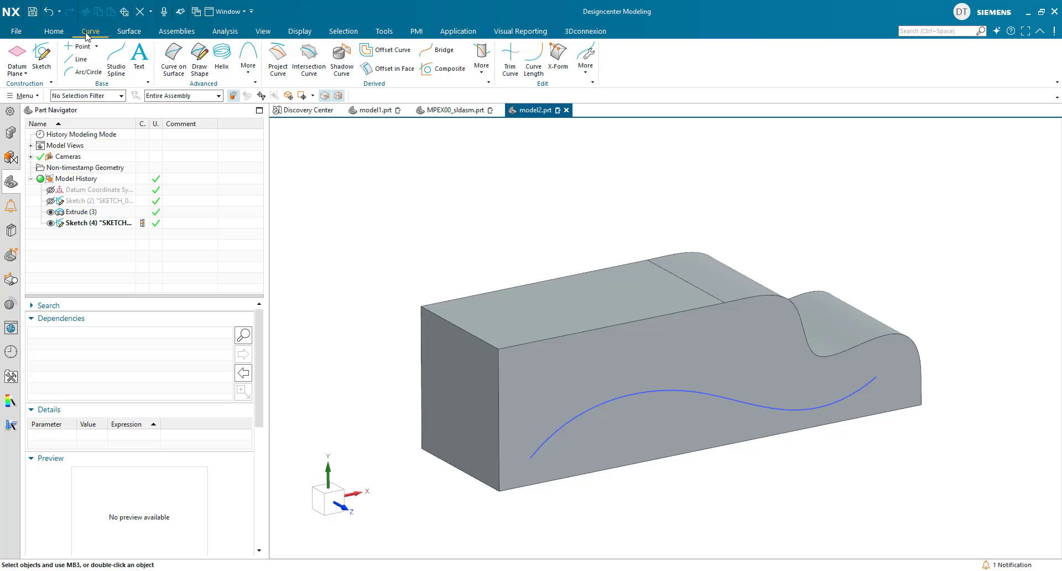
- Try planar text anchored at a free point above the block, rotate its orientation to 270 degrees, and reset the settings
{"action": "left_click", "coordinate": [137, 58]}
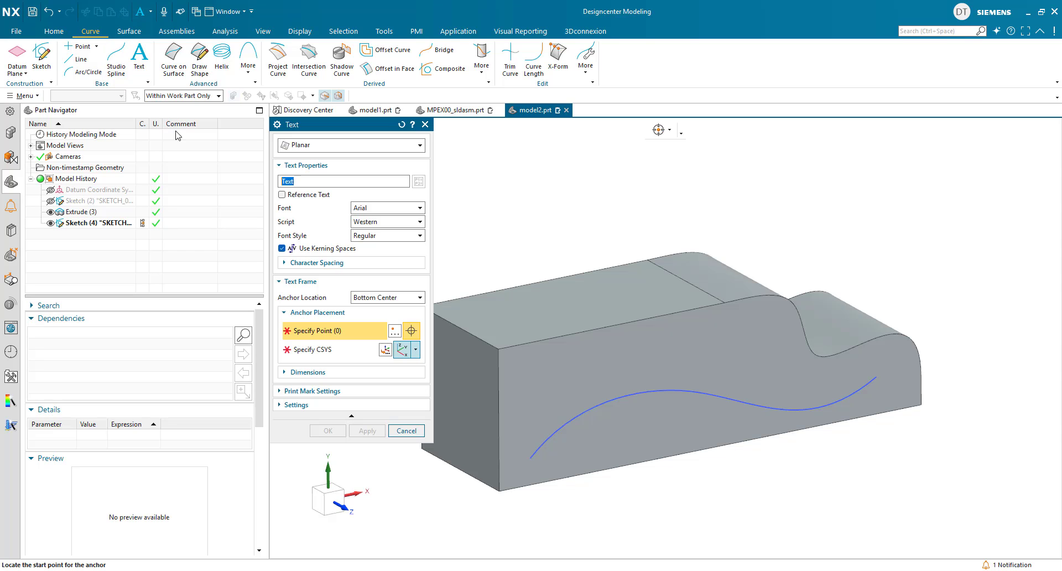
{"action": "left_click", "coordinate": [331, 145]}
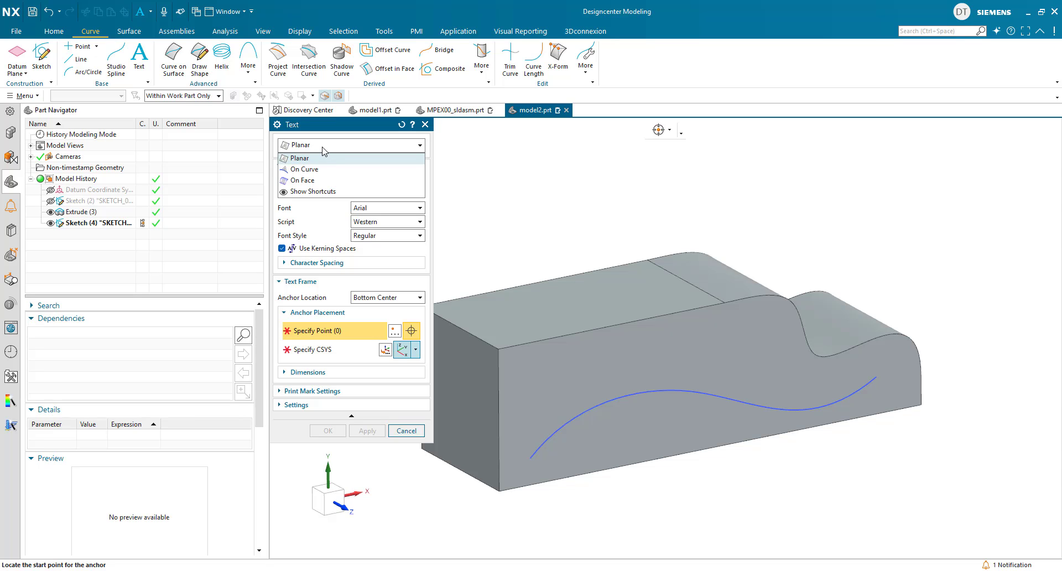
{"action": "left_click", "coordinate": [322, 145]}
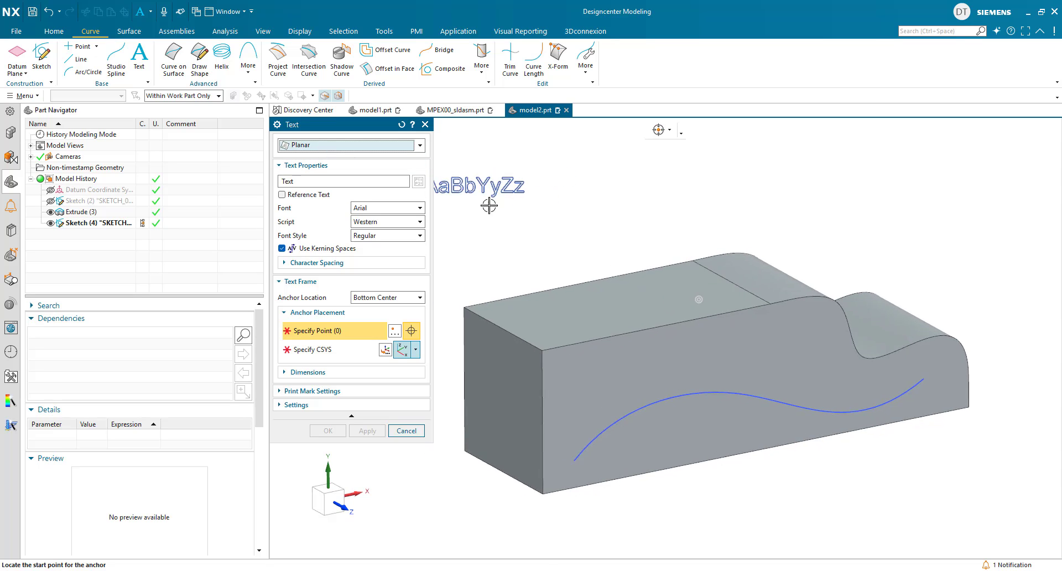
{"action": "left_click", "coordinate": [562, 206]}
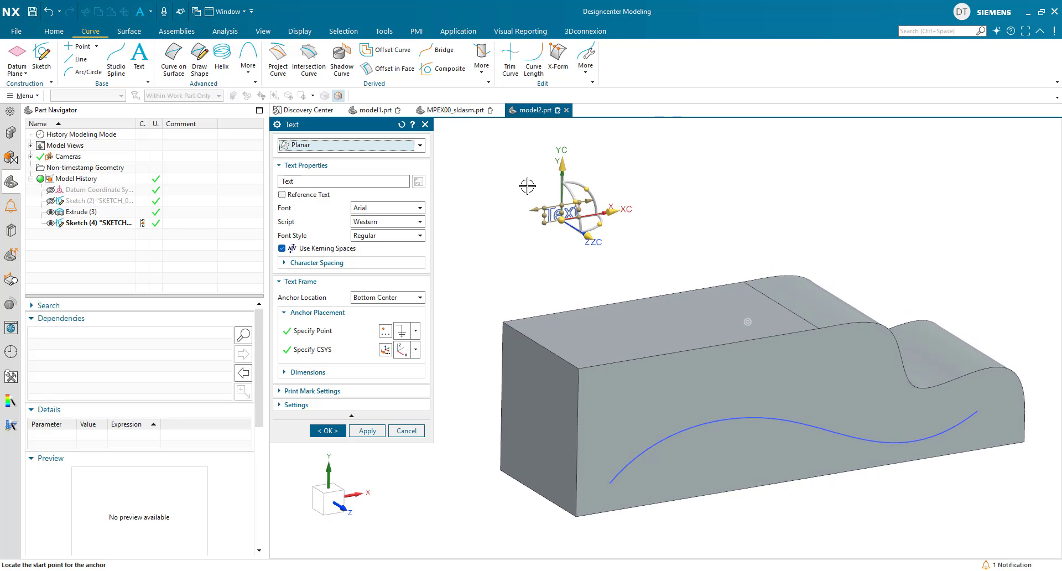
{"action": "left_click_drag", "start_coordinate": [600, 224], "coordinate": [532, 252]}
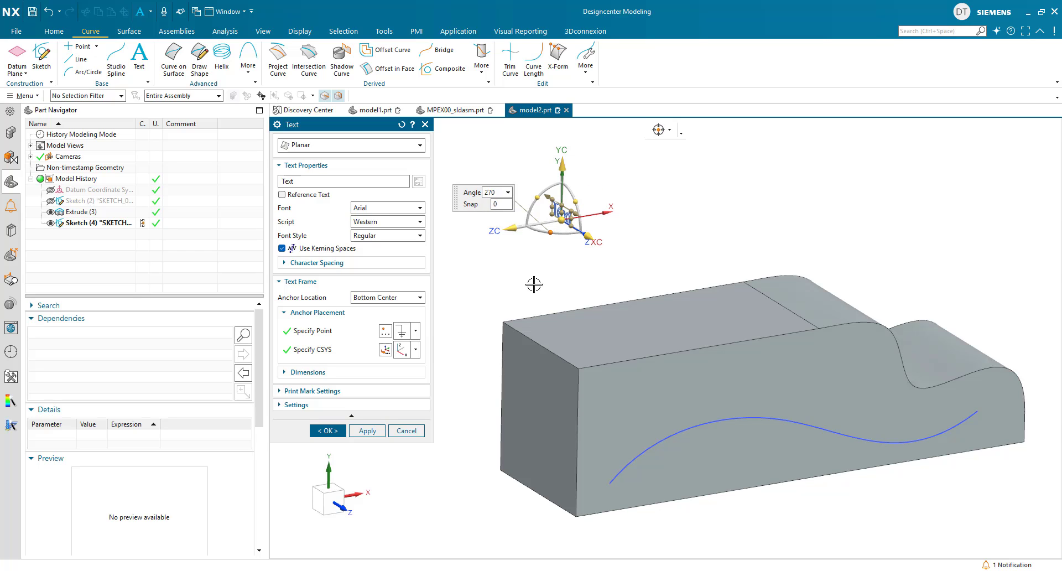
{"action": "left_click", "coordinate": [401, 126]}
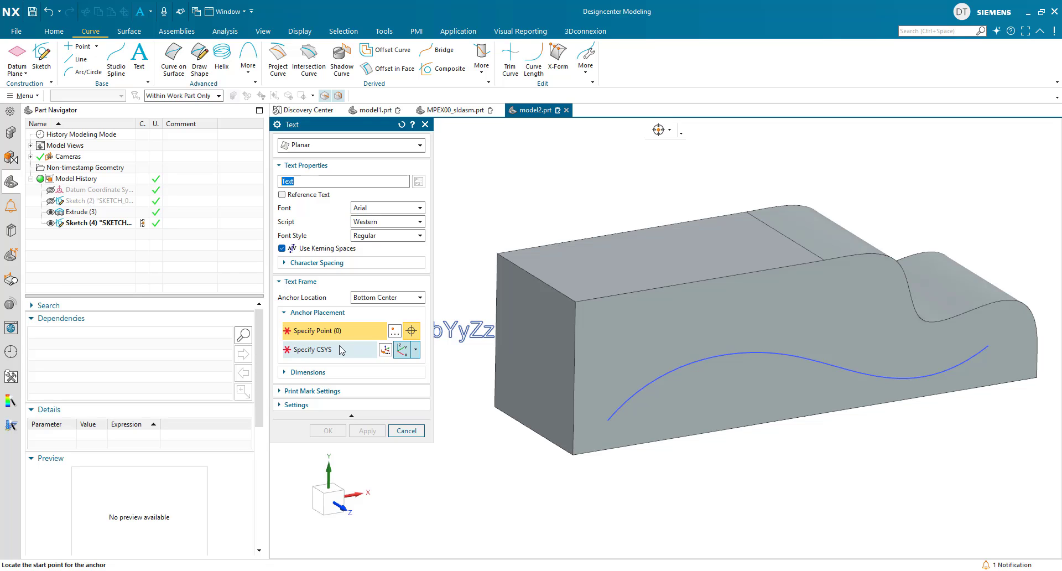
- Try anchoring planar text at the end face's lower back corner, orienting it by X-axis, Y-axis, Origin along the face's edges
{"action": "left_click", "coordinate": [415, 350]}
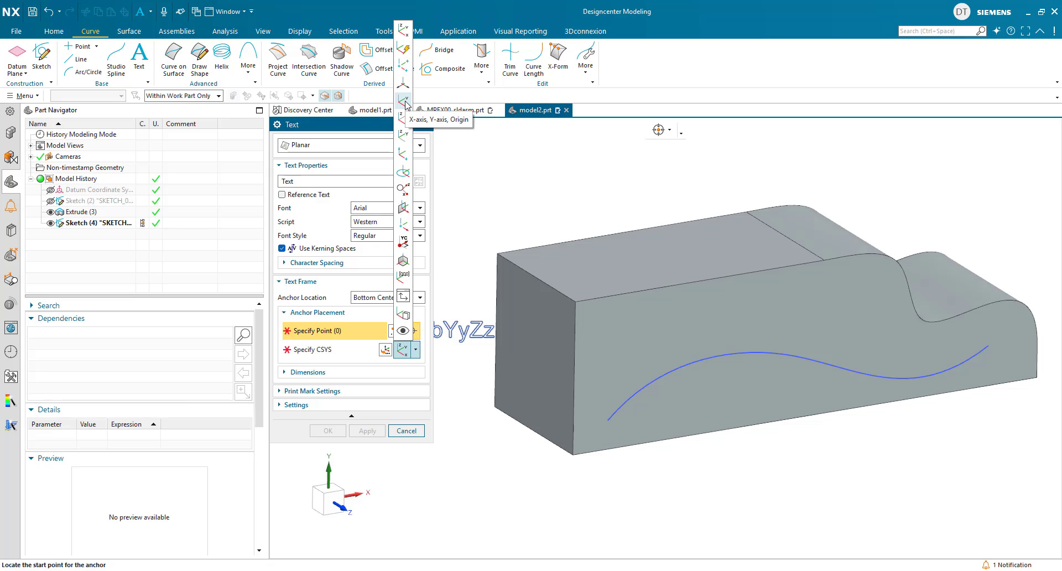
{"action": "left_click", "coordinate": [404, 101]}
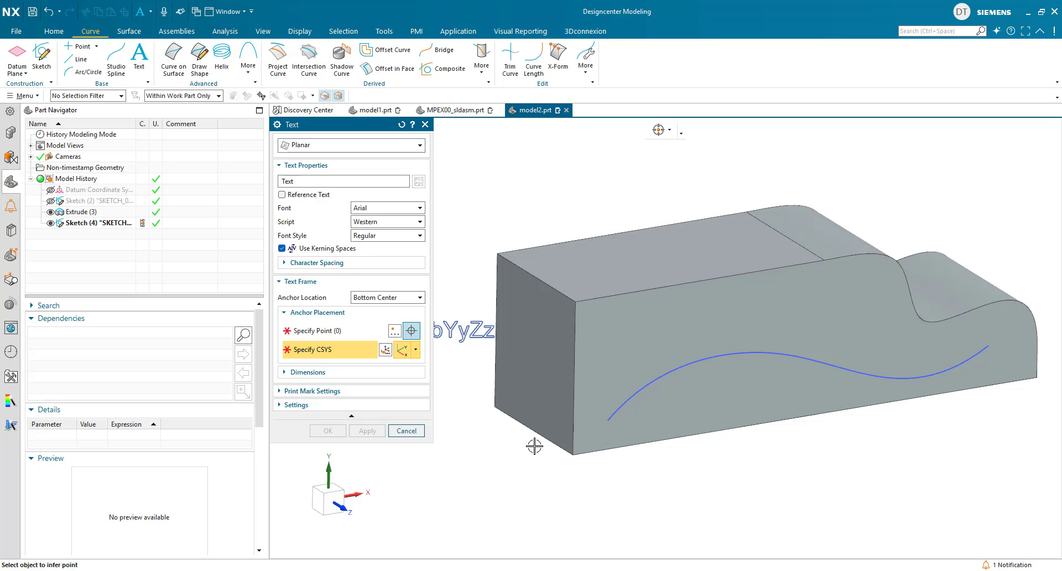
{"action": "left_click", "coordinate": [491, 407]}
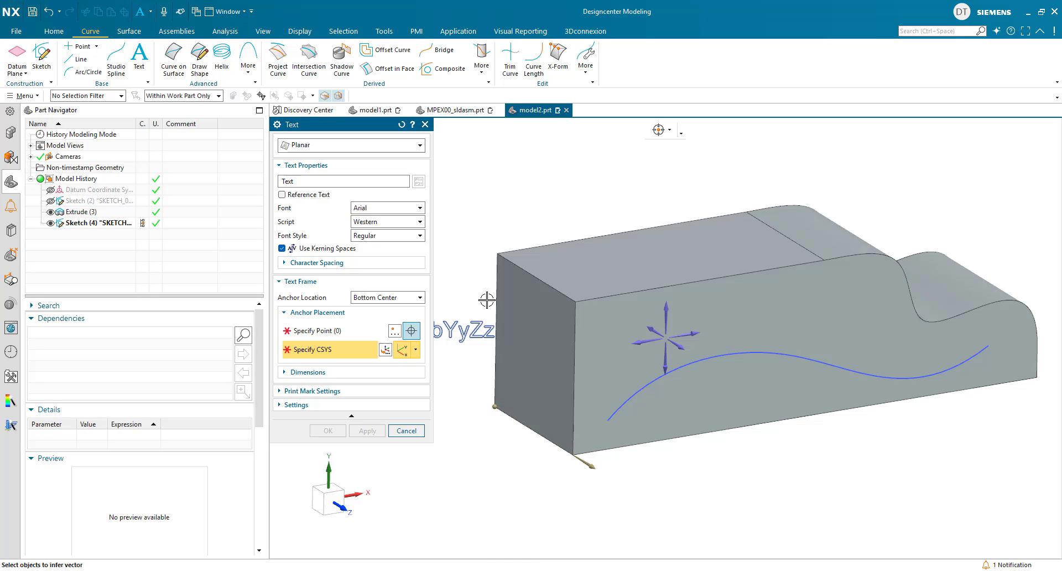
{"action": "left_click", "coordinate": [493, 278]}
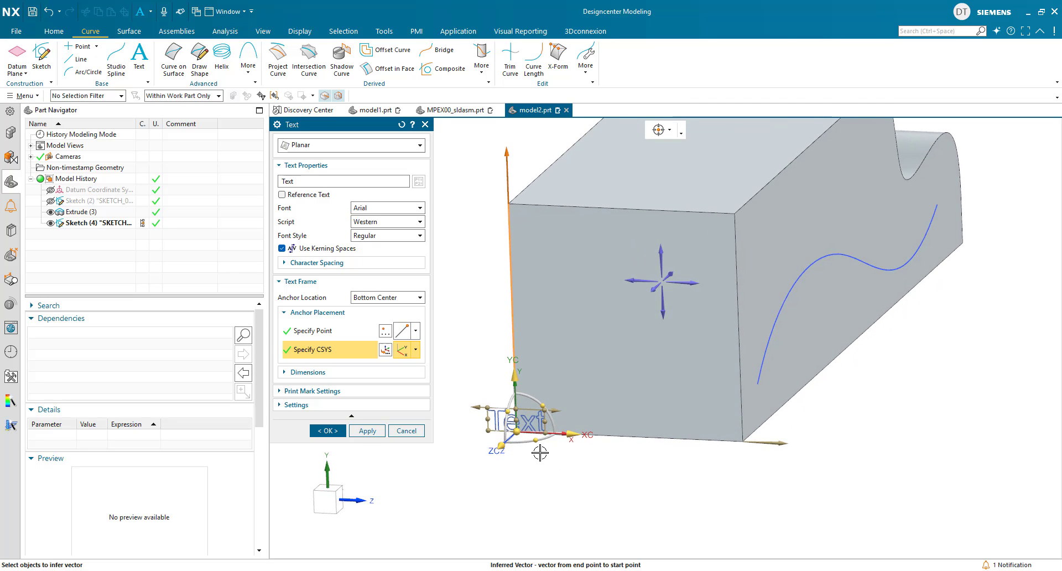
{"action": "left_click_drag", "start_coordinate": [536, 441], "coordinate": [499, 350]}
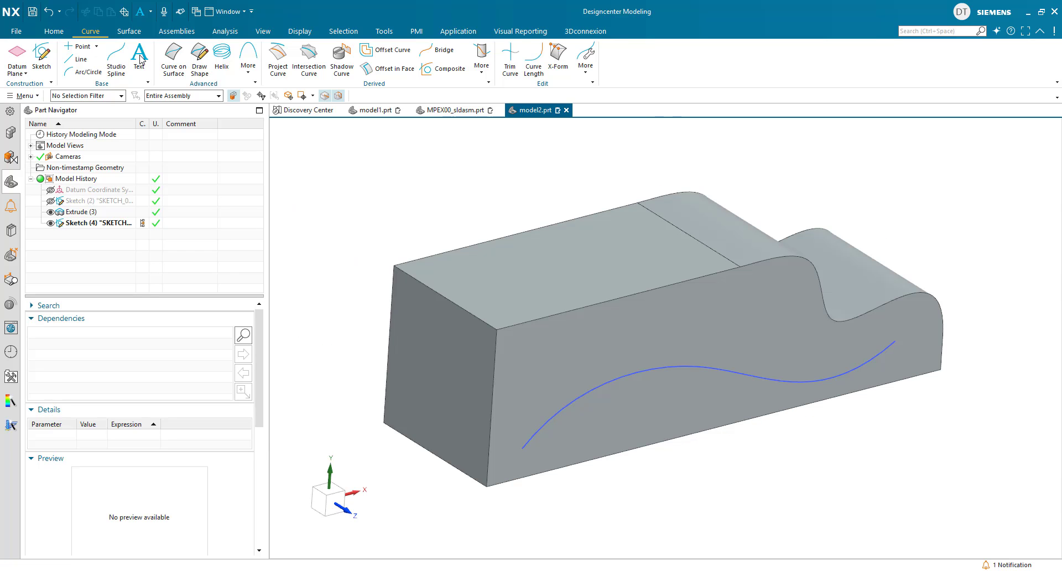
- Start a new text using the On Curve type and place it along the spline on the block's side face
{"action": "left_click", "coordinate": [139, 57]}
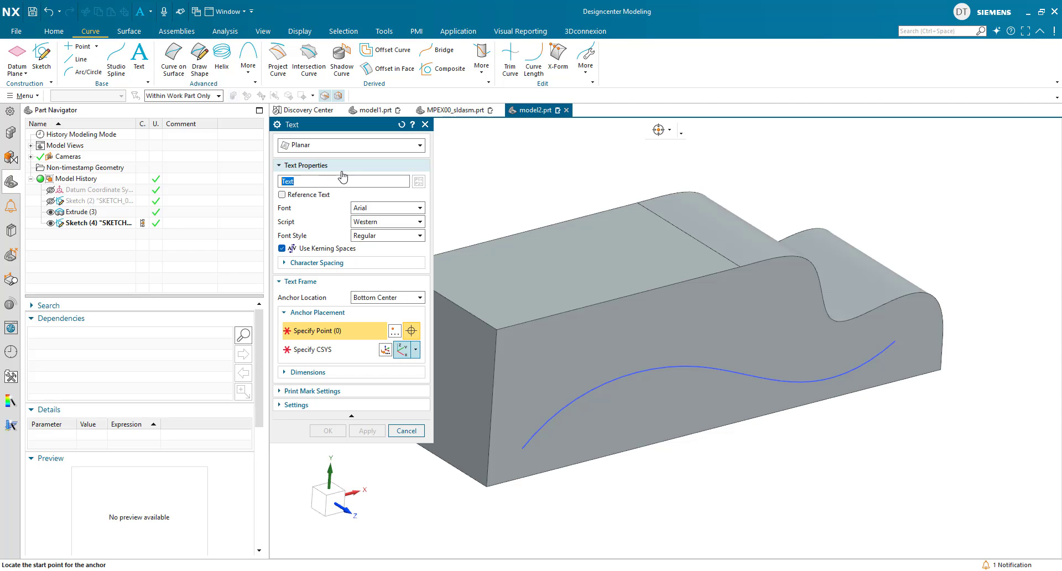
{"action": "left_click", "coordinate": [338, 149]}
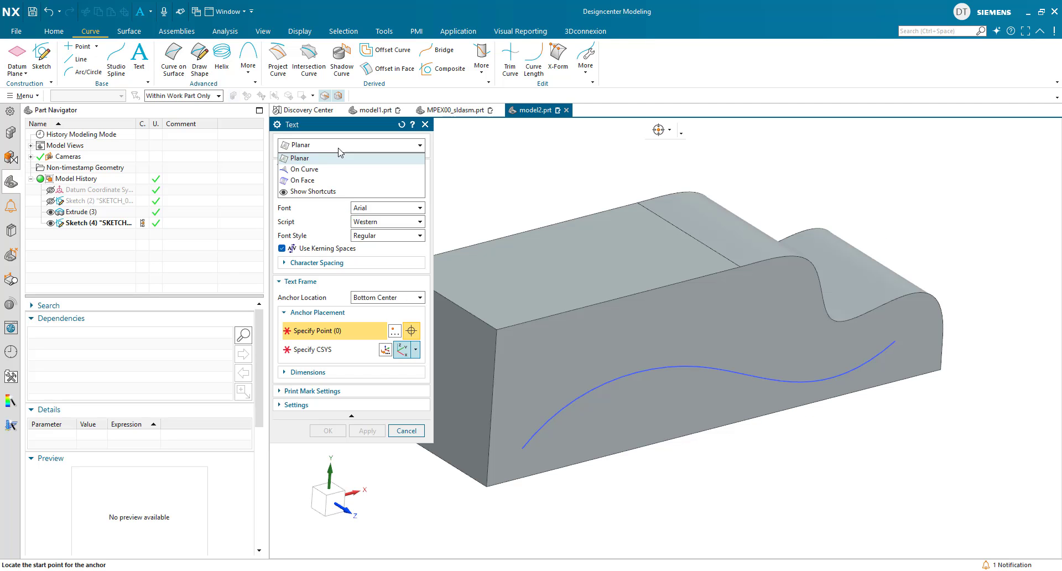
{"action": "left_click", "coordinate": [303, 168]}
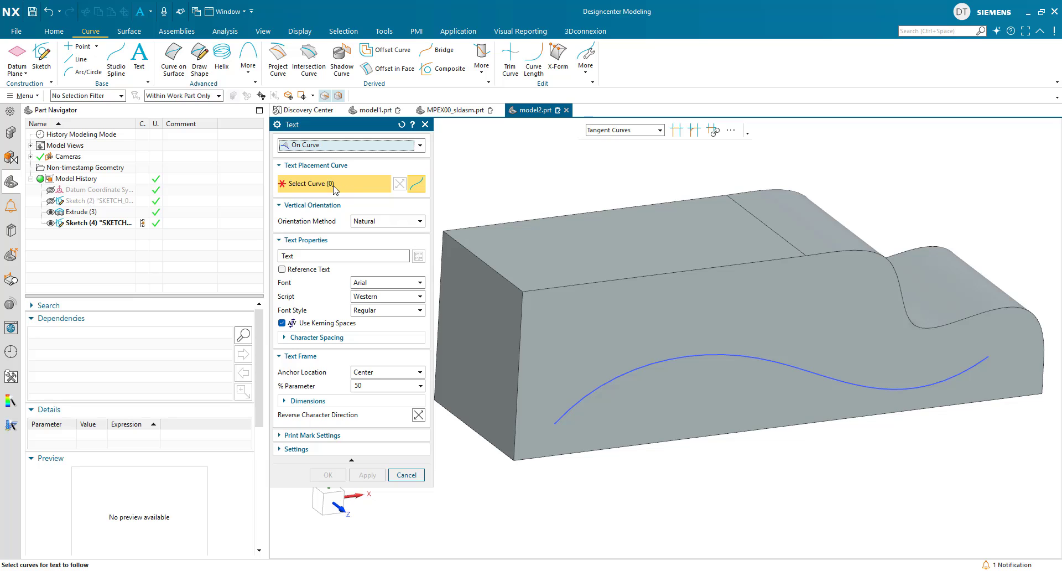
{"action": "left_click", "coordinate": [576, 402]}
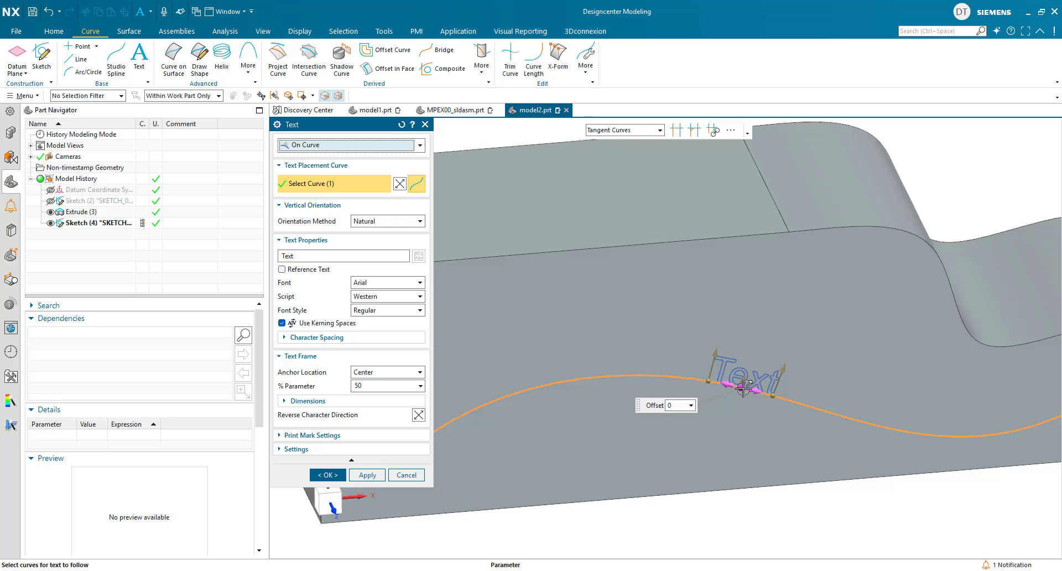
{"action": "scroll", "coordinate": [740, 390], "scroll_direction": "up", "scroll_amount": 2}
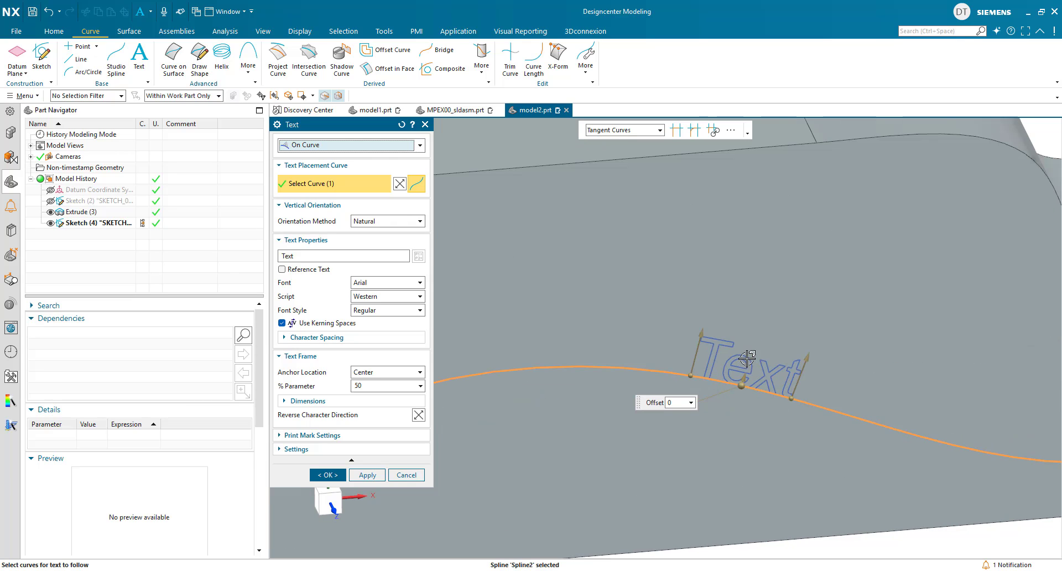
- Slide the text along the spline to a parameter of 20%, then reset the text settings
{"action": "left_click_drag", "start_coordinate": [741, 387], "coordinate": [604, 320]}
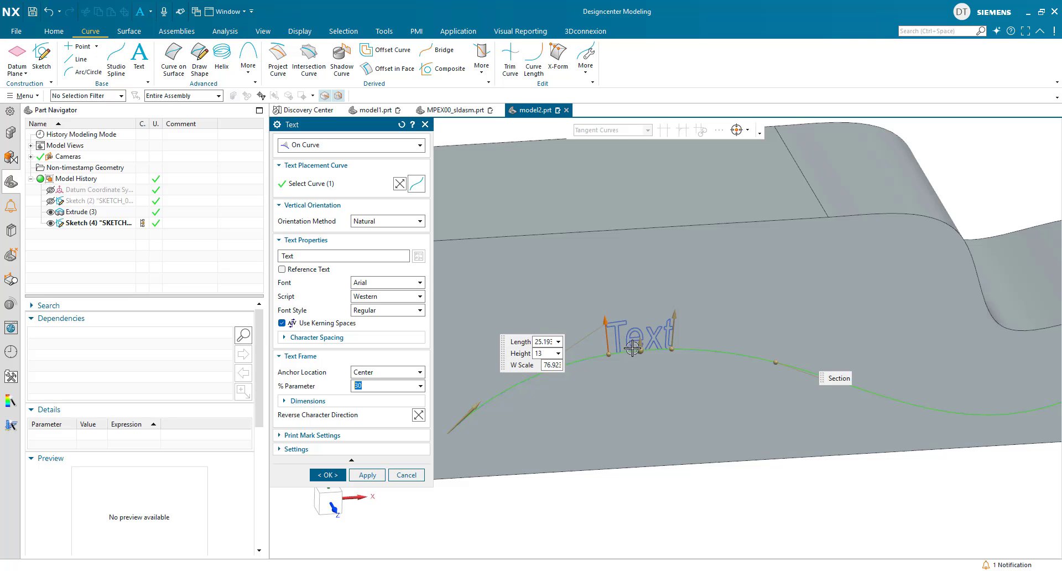
{"action": "left_click_drag", "start_coordinate": [644, 351], "coordinate": [570, 408]}
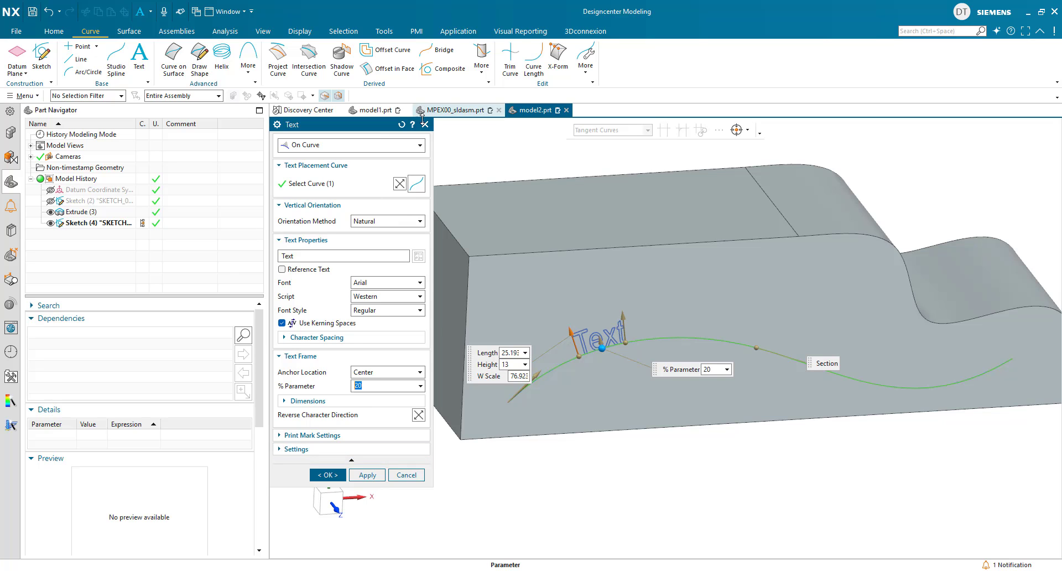
{"action": "left_click", "coordinate": [402, 124]}
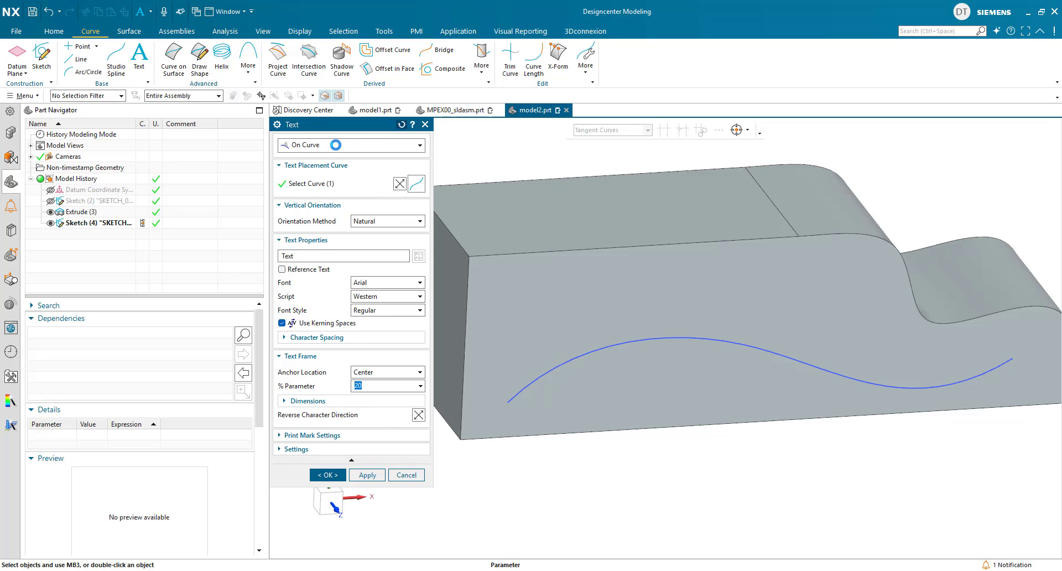
- Place On Face text on the block's flat end face, following that face's bottom edge
{"action": "left_click", "coordinate": [331, 145]}
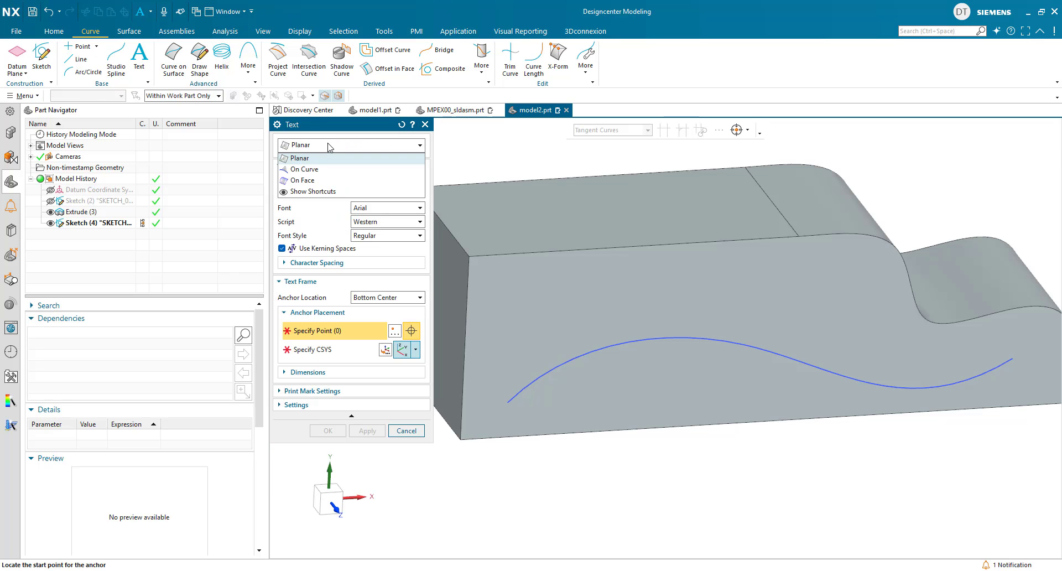
{"action": "left_click", "coordinate": [311, 180]}
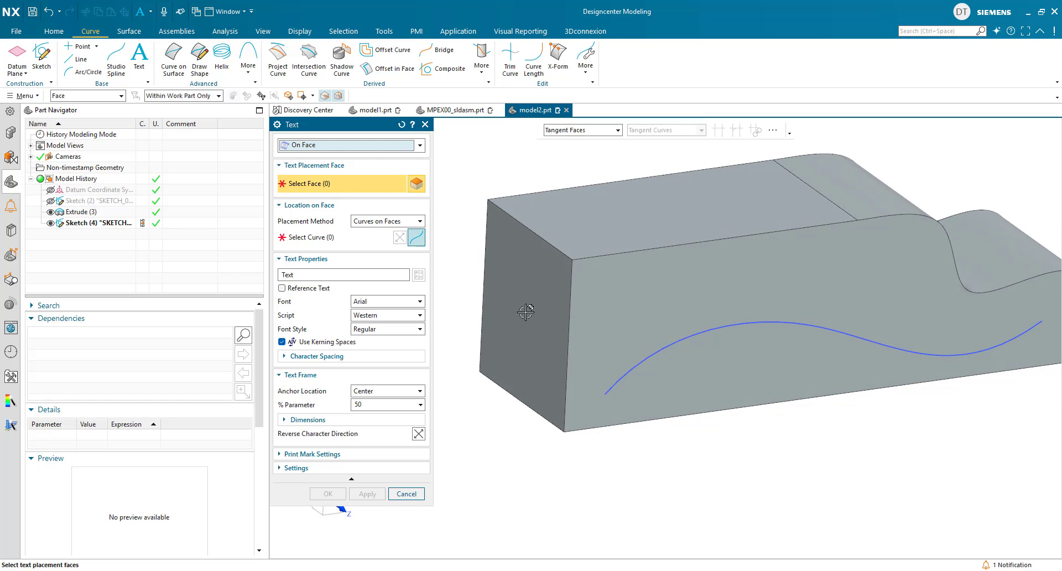
{"action": "left_click", "coordinate": [517, 289]}
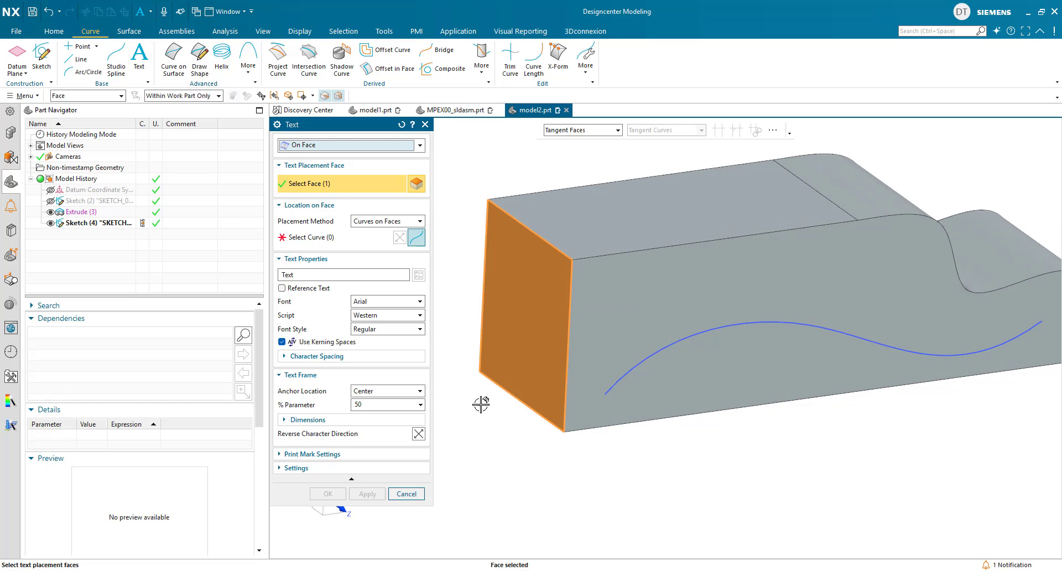
{"action": "left_click", "coordinate": [311, 239]}
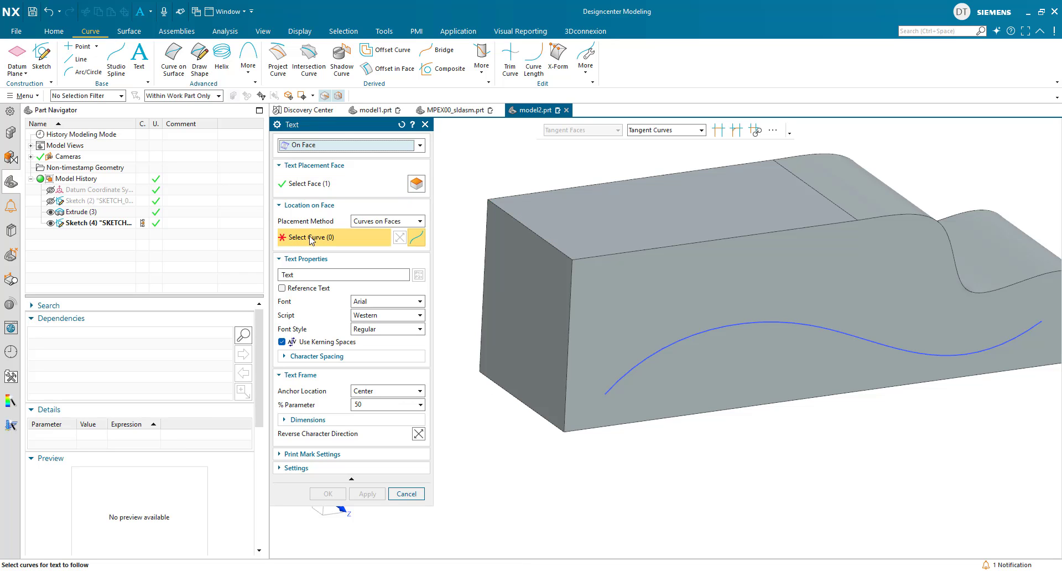
{"action": "scroll", "coordinate": [463, 376], "scroll_direction": "up", "scroll_amount": 5}
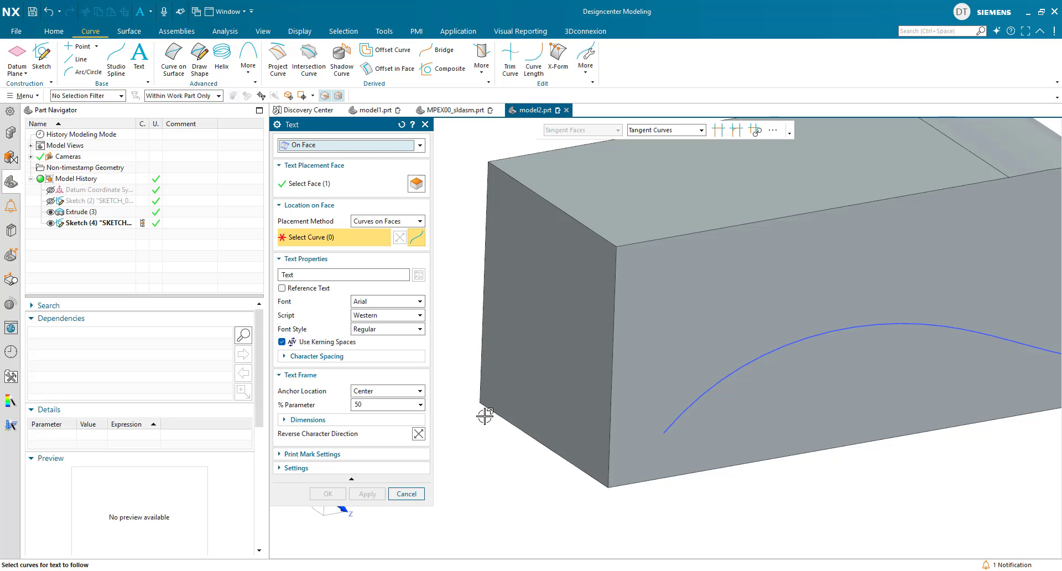
{"action": "left_click", "coordinate": [495, 414]}
{"action": "scroll", "coordinate": [486, 363], "scroll_direction": "down", "scroll_amount": 3}
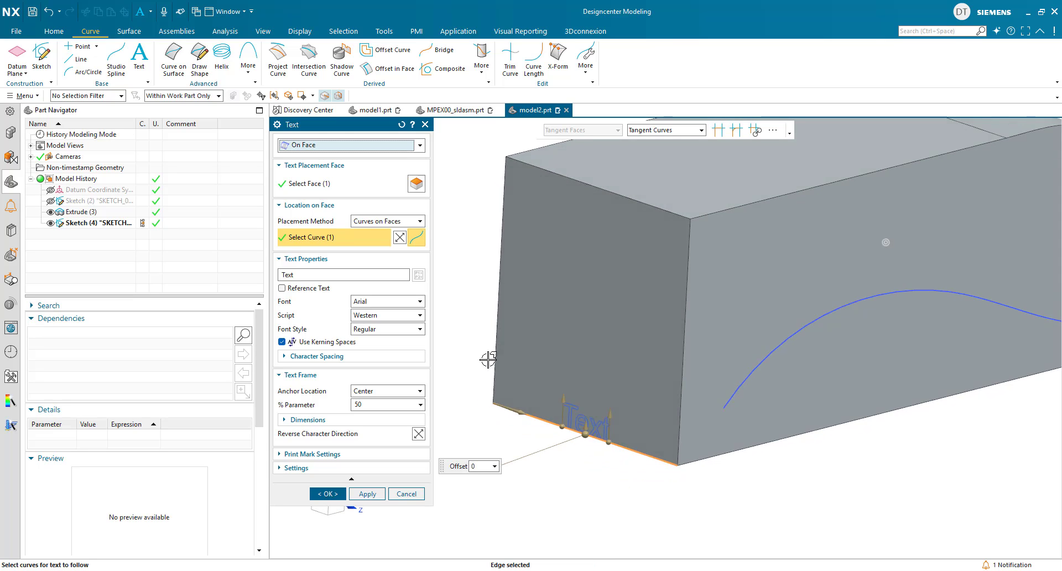
{"action": "scroll", "coordinate": [486, 363], "scroll_direction": "up", "scroll_amount": 2}
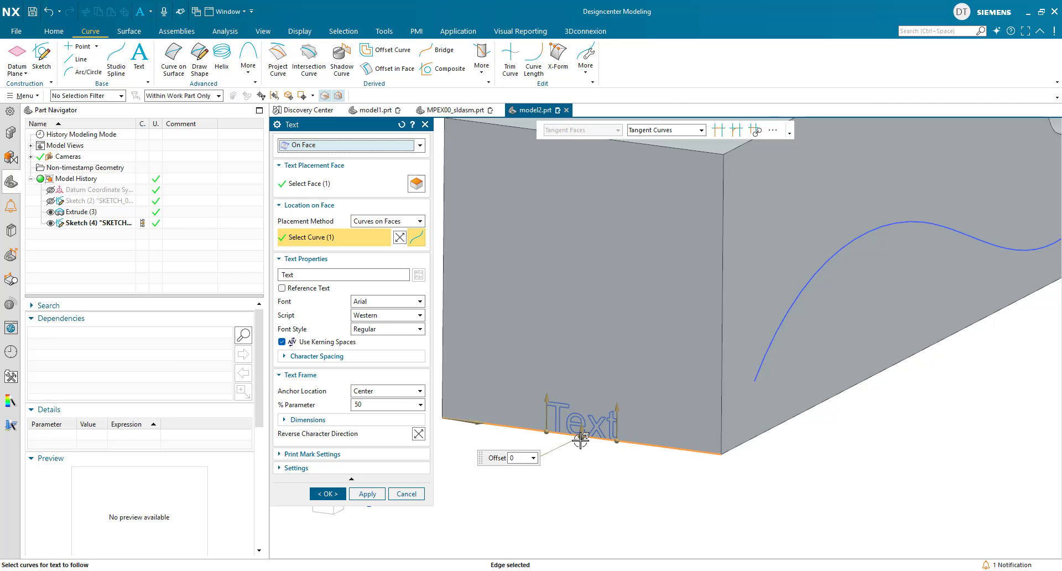
- Offset the end-face text 54 from the edge, size it to height 33 and W scale 100, then reset the settings
{"action": "left_click_drag", "start_coordinate": [580, 439], "coordinate": [601, 248]}
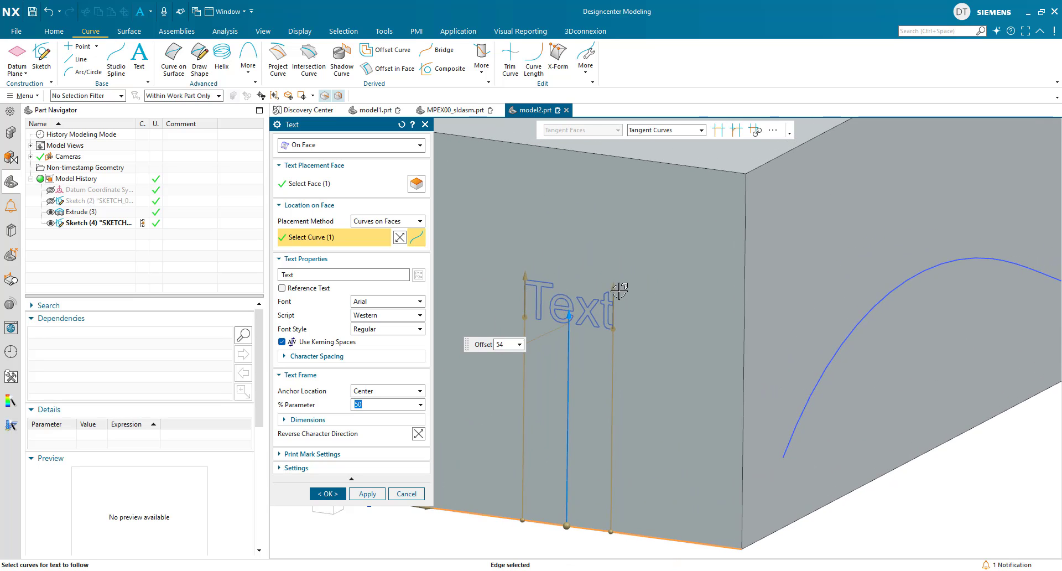
{"action": "left_click_drag", "start_coordinate": [615, 291], "coordinate": [618, 204]}
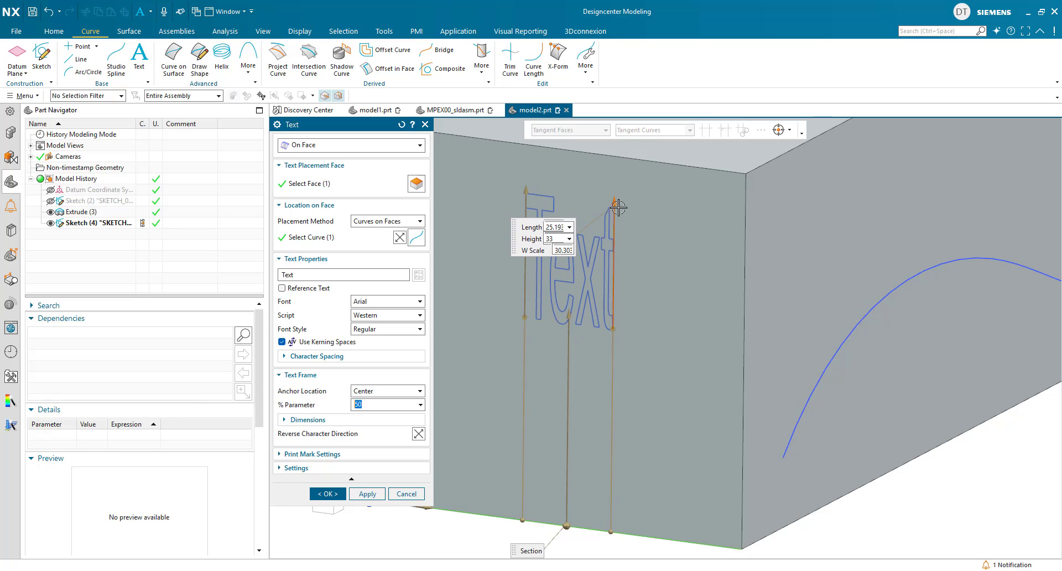
{"action": "left_click", "coordinate": [566, 253]}
{"action": "type", "text": "100"}
{"action": "key", "text": "Return"}
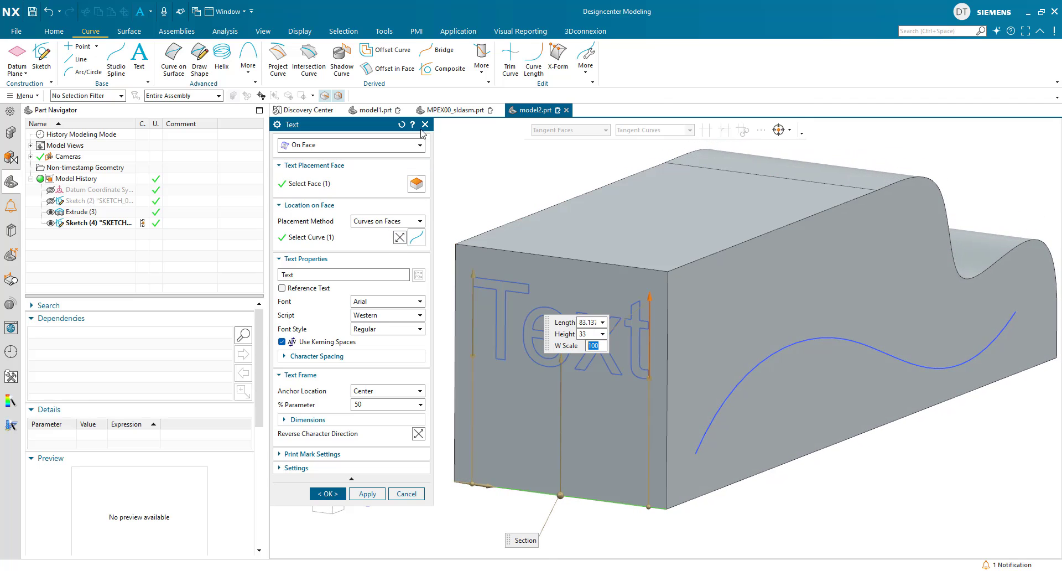
{"action": "left_click", "coordinate": [402, 124]}
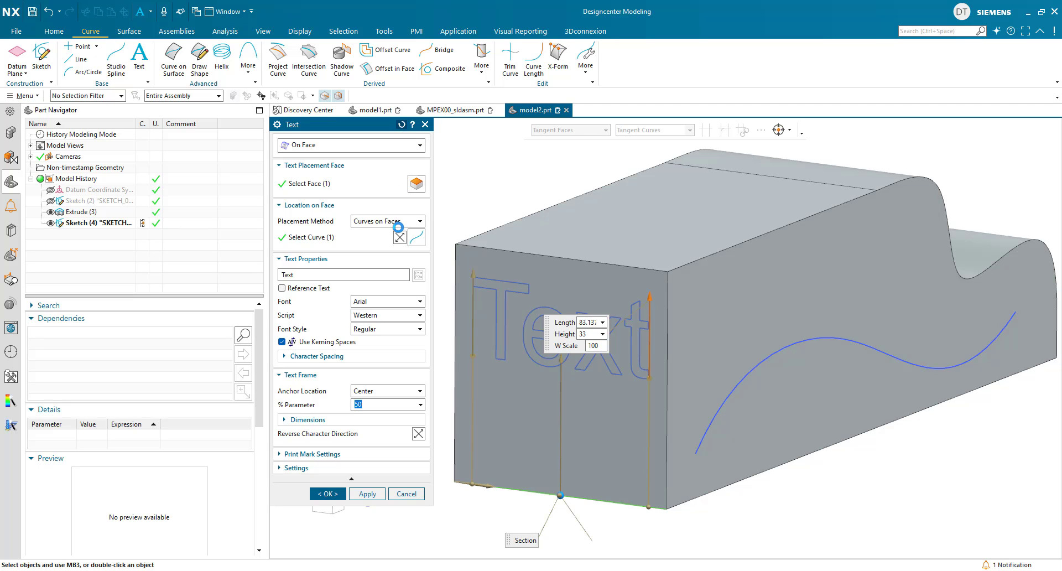
- Place On Face text on the block's tangent top faces, following the connected front upper edges
{"action": "left_click", "coordinate": [318, 144]}
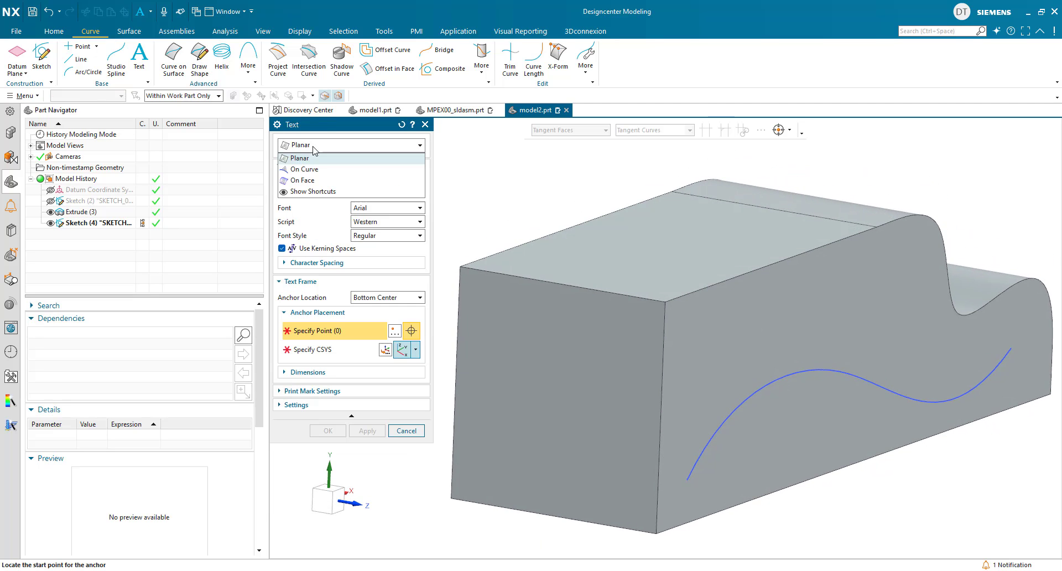
{"action": "left_click", "coordinate": [325, 173]}
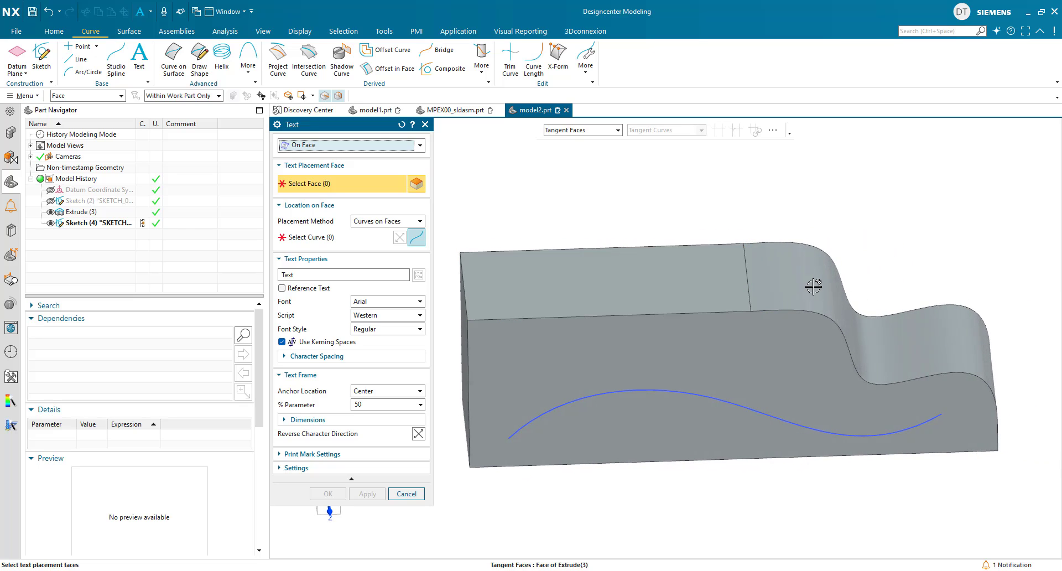
{"action": "left_click", "coordinate": [531, 282]}
{"action": "left_click", "coordinate": [340, 238]}
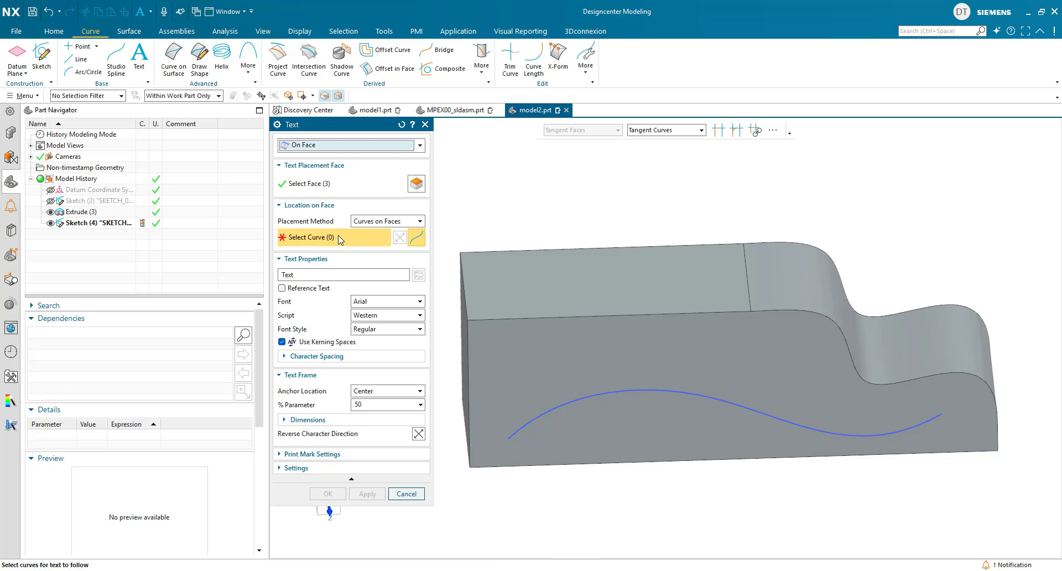
{"action": "left_click", "coordinate": [515, 313]}
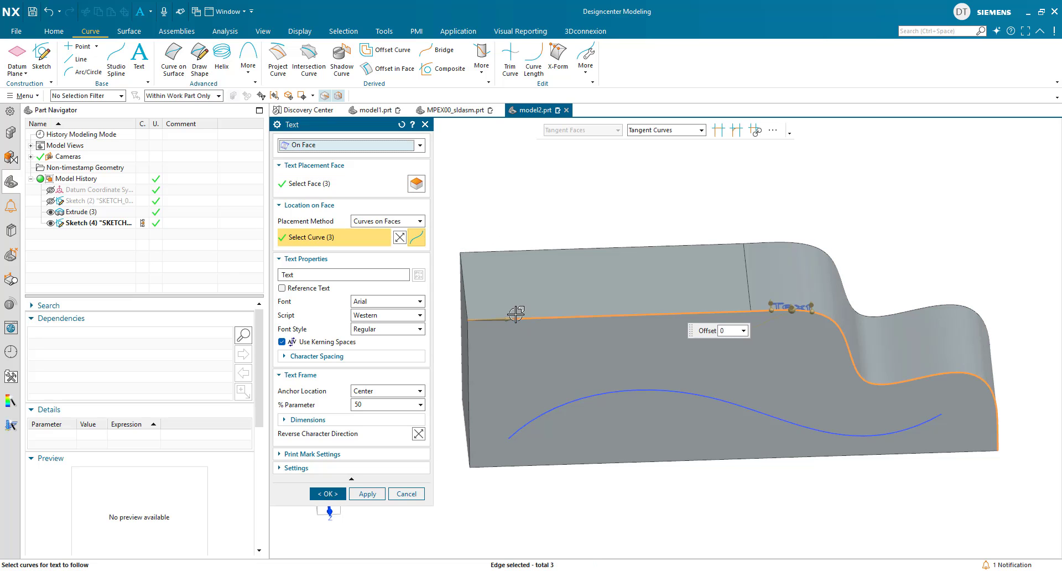
{"action": "scroll", "coordinate": [610, 237], "scroll_direction": "up", "scroll_amount": 5}
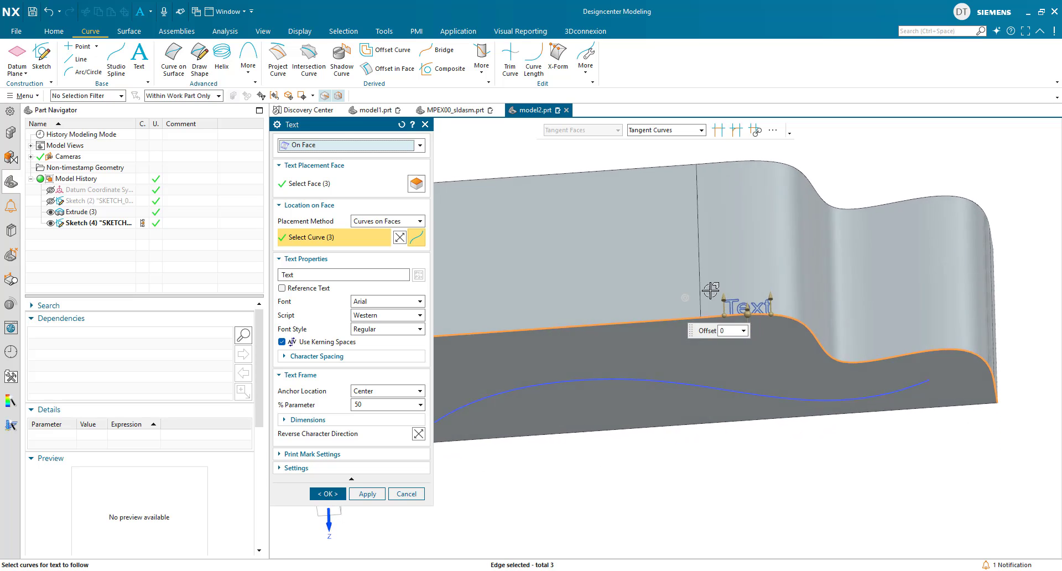
- Move the top-face text to a parameter of 55% and size it to height 31 with a W scale of about 100
{"action": "left_click_drag", "start_coordinate": [731, 320], "coordinate": [801, 238]}
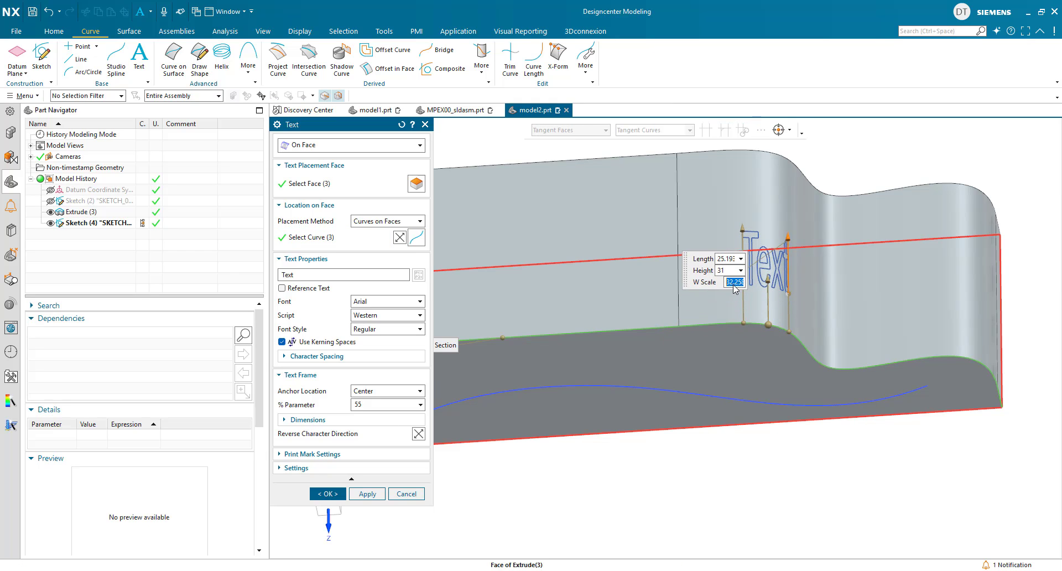
{"action": "key", "text": "Return"}
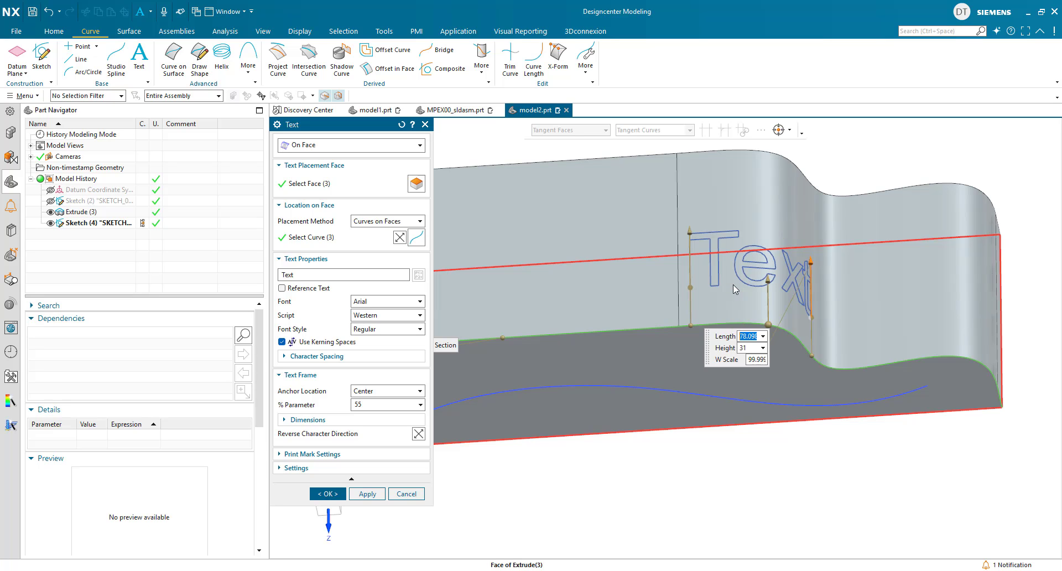
{"action": "middle_click_drag", "start_coordinate": [749, 299], "coordinate": [728, 285]}
- Slide the text along the front edge to a parameter of 17%, offset it 35 from the edge, and create the text feature
{"action": "left_click_drag", "start_coordinate": [726, 326], "coordinate": [583, 283]}
{"action": "middle_click_drag", "start_coordinate": [564, 402], "coordinate": [605, 332]}
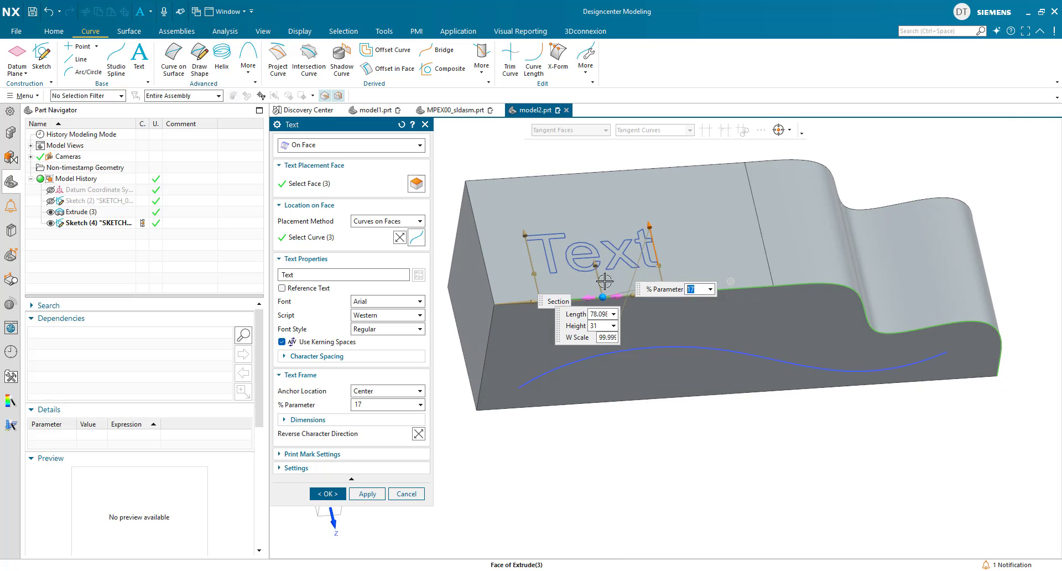
{"action": "left_click_drag", "start_coordinate": [603, 297], "coordinate": [597, 250]}
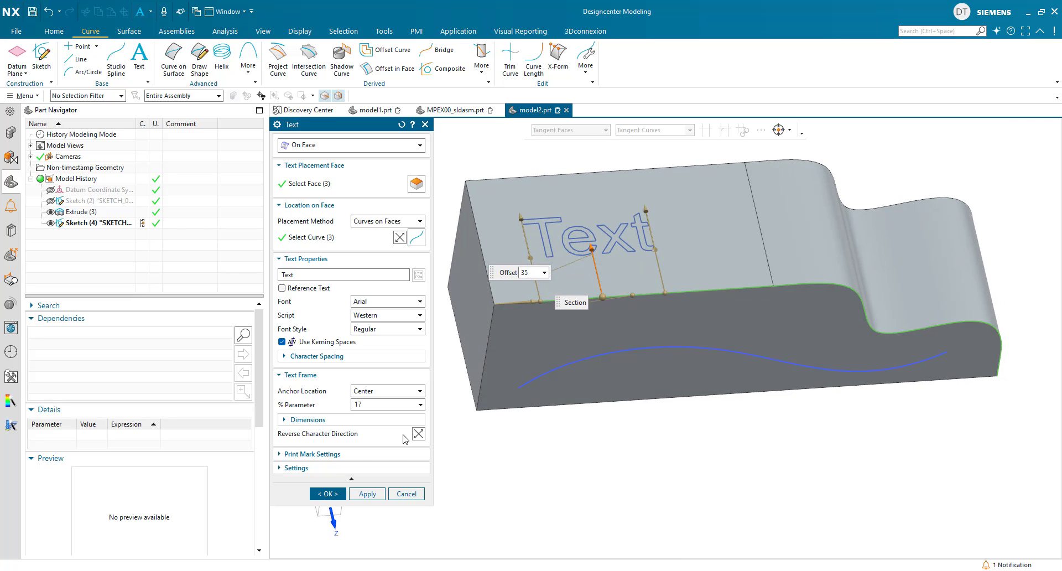
{"action": "left_click", "coordinate": [328, 493]}
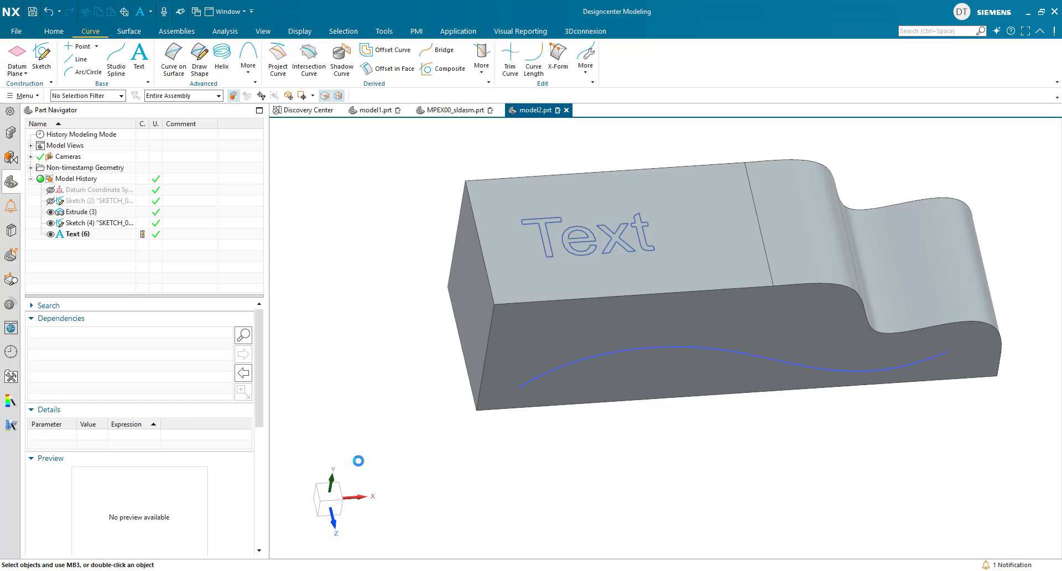
- Set up an Extrude of the text's feature curves with an end distance of 10 mm, rising from the block's top face
{"action": "left_click", "coordinate": [55, 31]}
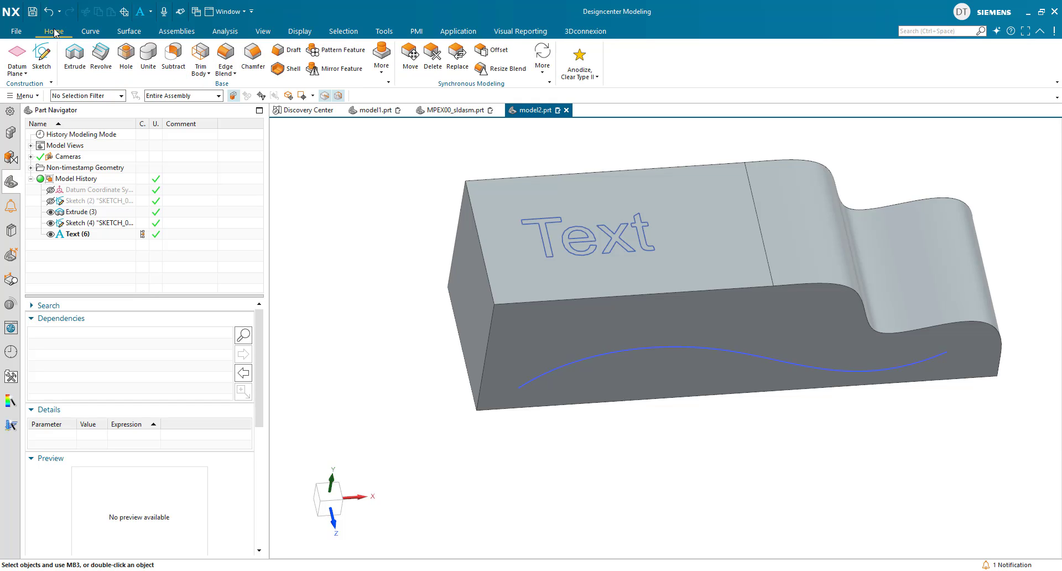
{"action": "scroll", "coordinate": [376, 180], "scroll_direction": "up", "scroll_amount": 3}
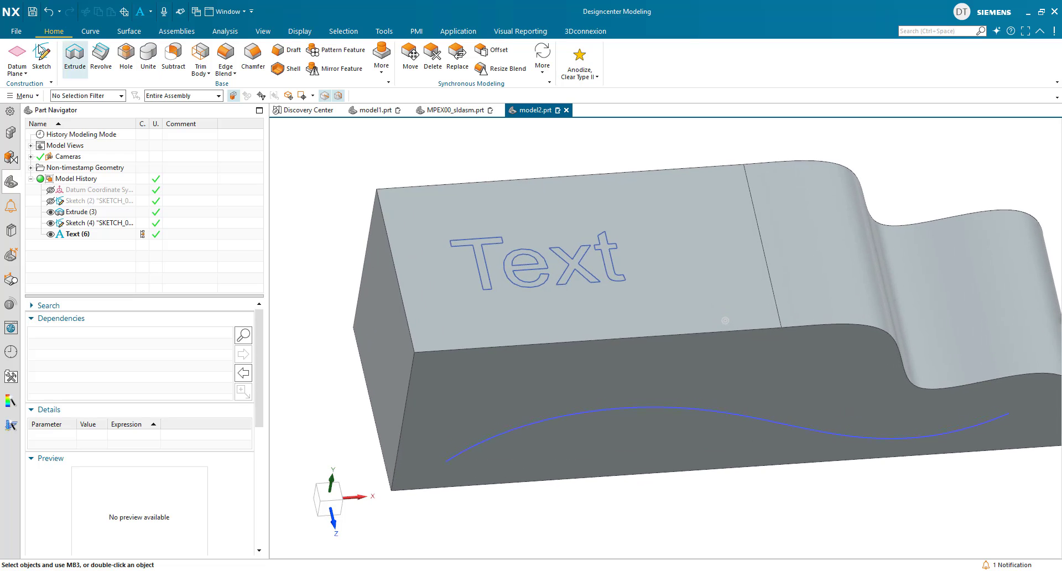
{"action": "left_click", "coordinate": [75, 54]}
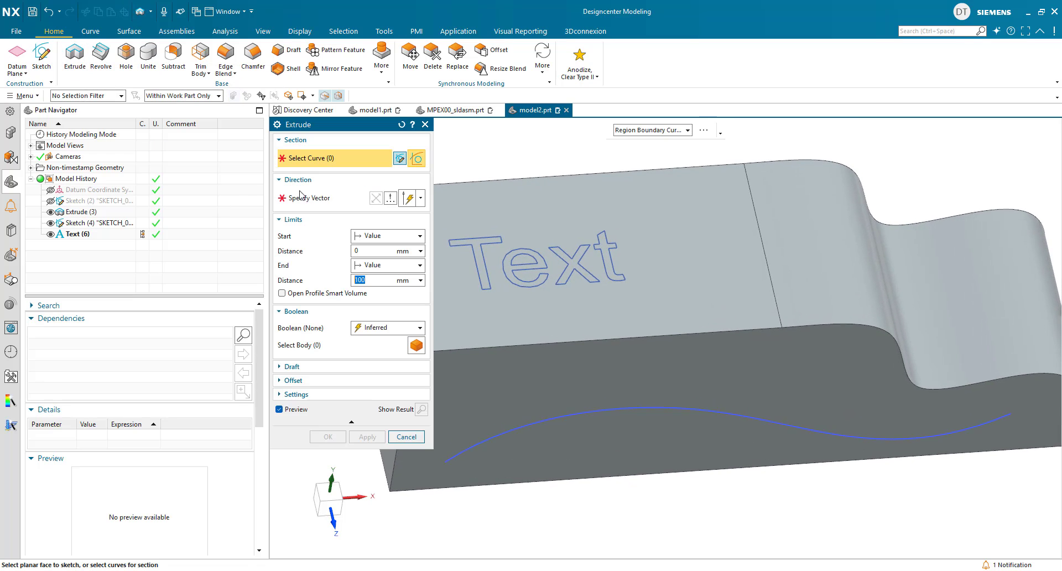
{"action": "left_click", "coordinate": [647, 131]}
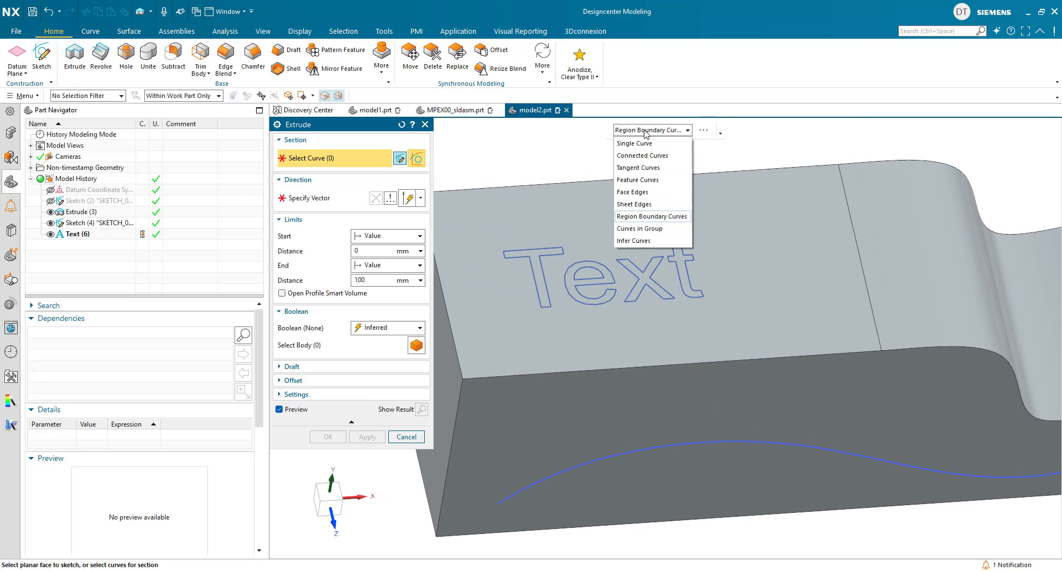
{"action": "left_click", "coordinate": [637, 180]}
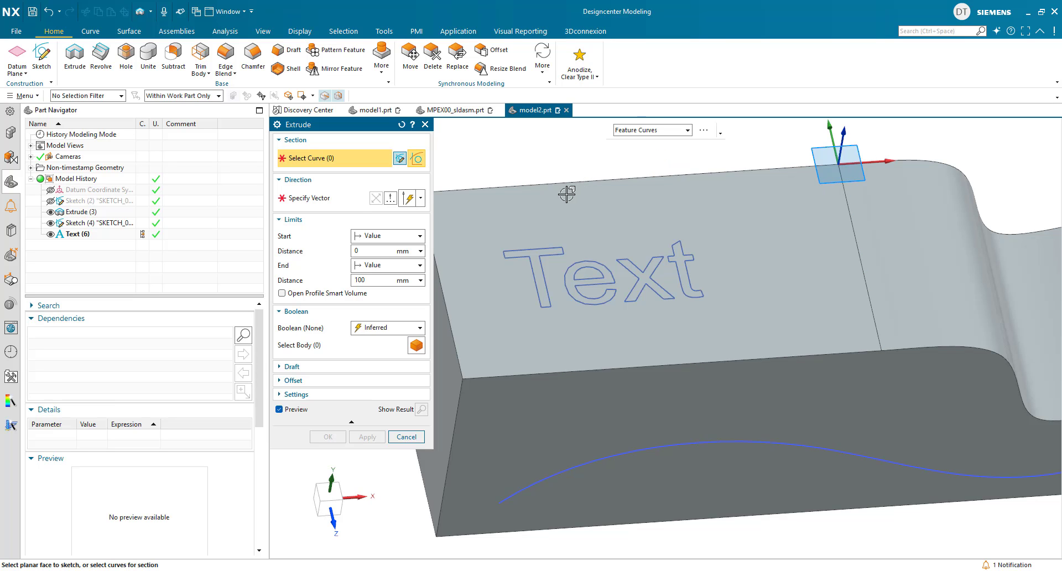
{"action": "left_click", "coordinate": [544, 246]}
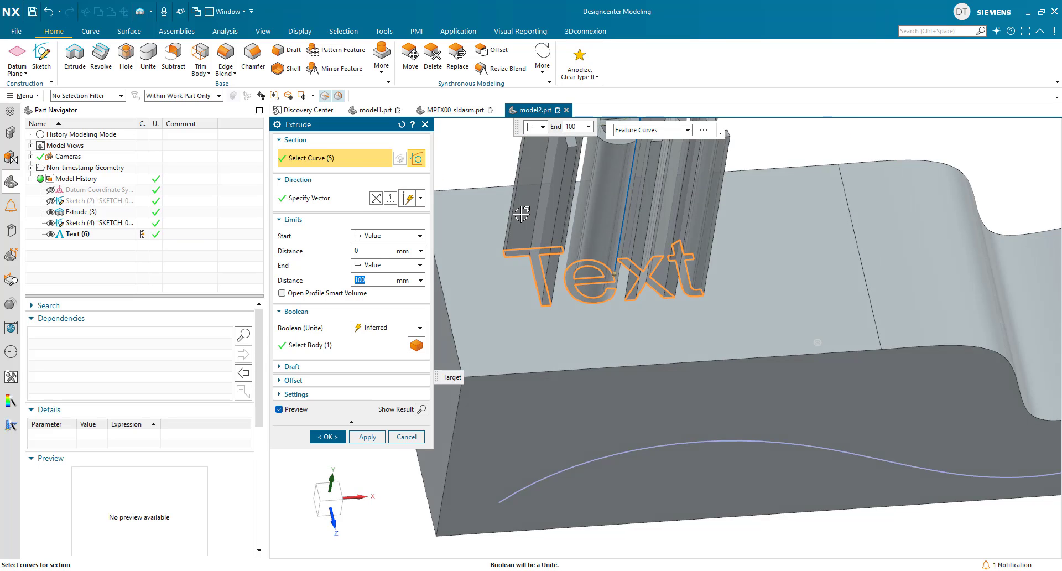
{"action": "left_click_drag", "start_coordinate": [665, 224], "coordinate": [649, 374]}
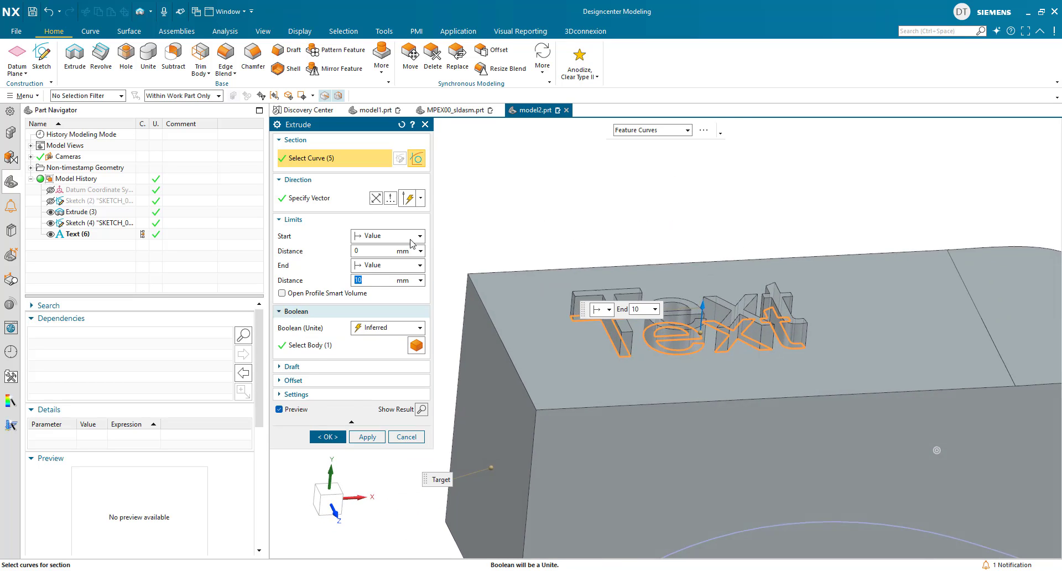
- Try the extrusion reversed into the block as a cut, restore the outward direction, and create the raised text
{"action": "left_click", "coordinate": [376, 198]}
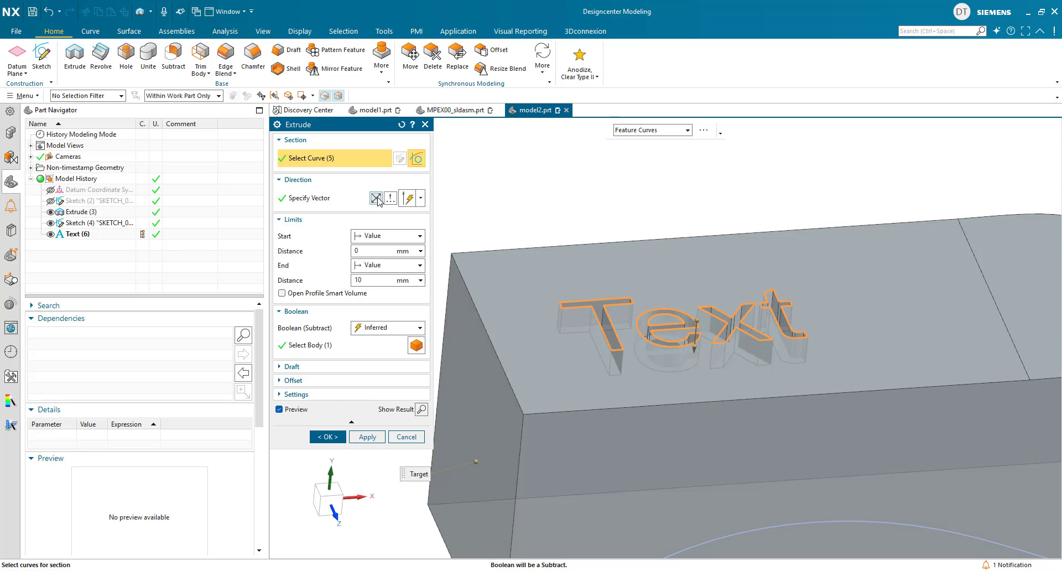
{"action": "left_click", "coordinate": [376, 198]}
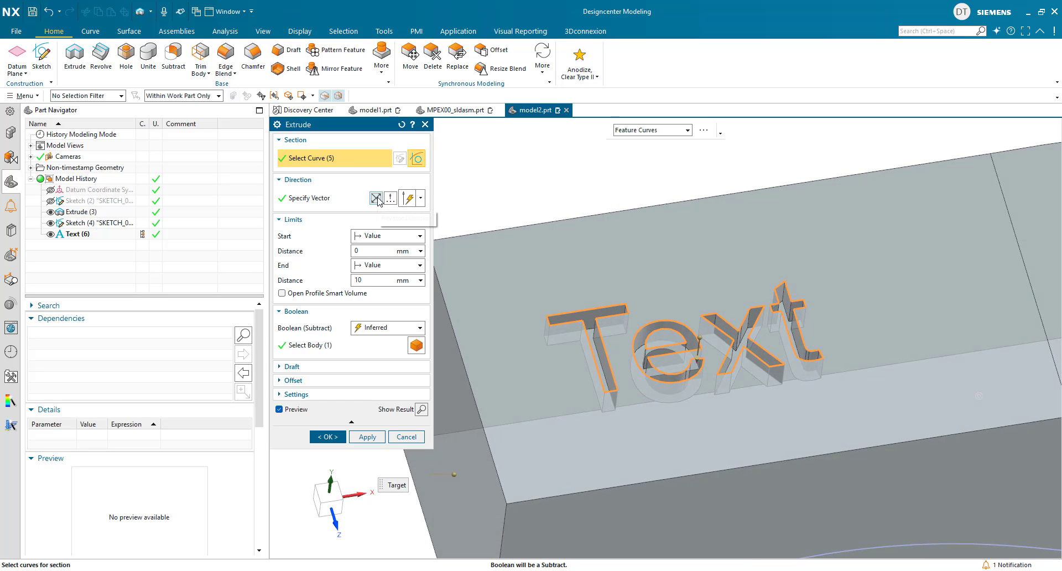
{"action": "left_click", "coordinate": [328, 437]}
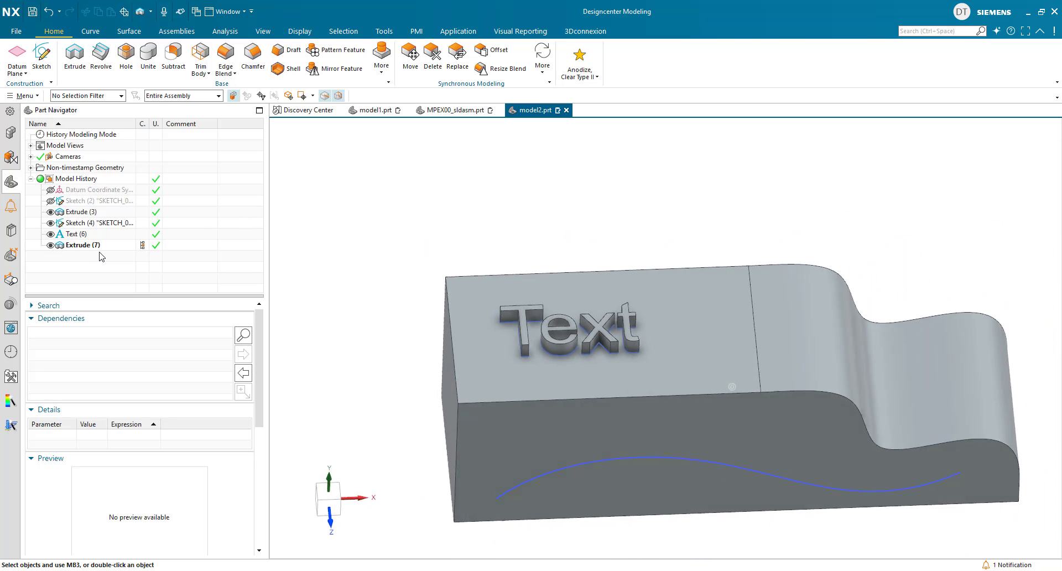
- Delete the raised text extrusion from the model history
{"action": "right_click", "coordinate": [101, 246]}
{"action": "left_click", "coordinate": [139, 232]}
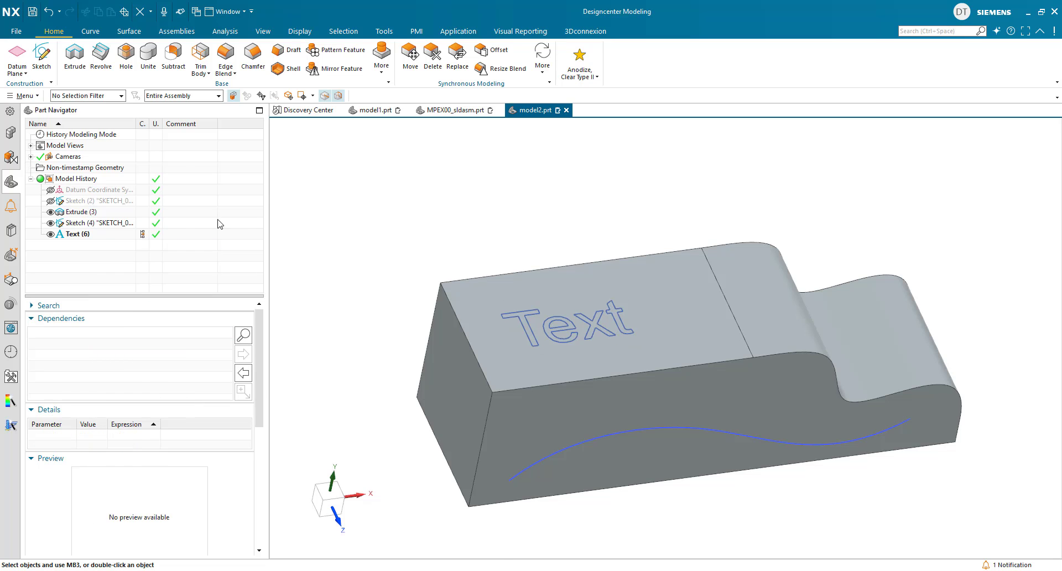
- Divide the block's flat top face with the text's feature curves, selecting a single face and projecting normal to it
{"action": "left_click", "coordinate": [382, 71]}
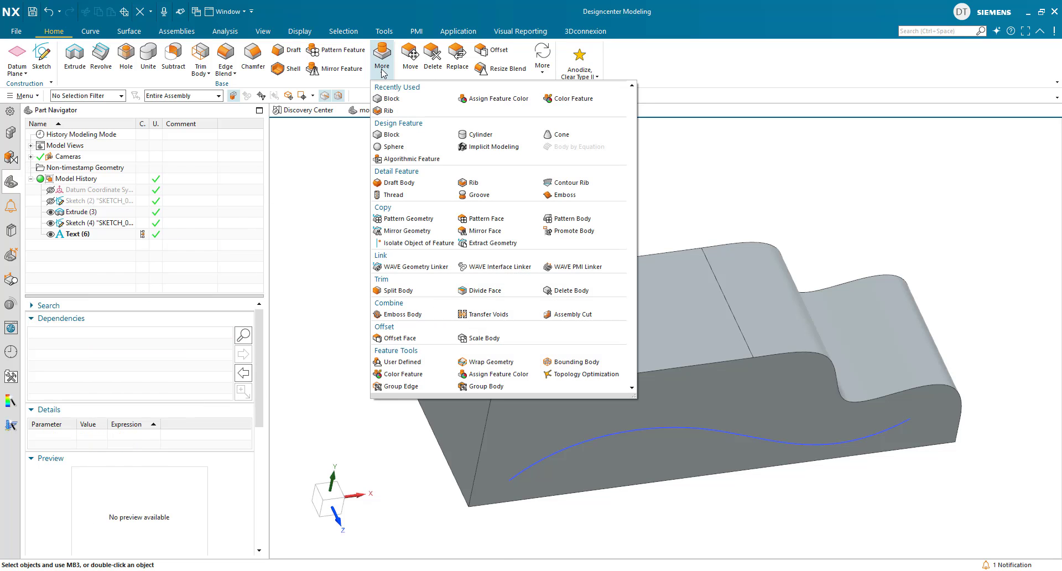
{"action": "left_click", "coordinate": [489, 292]}
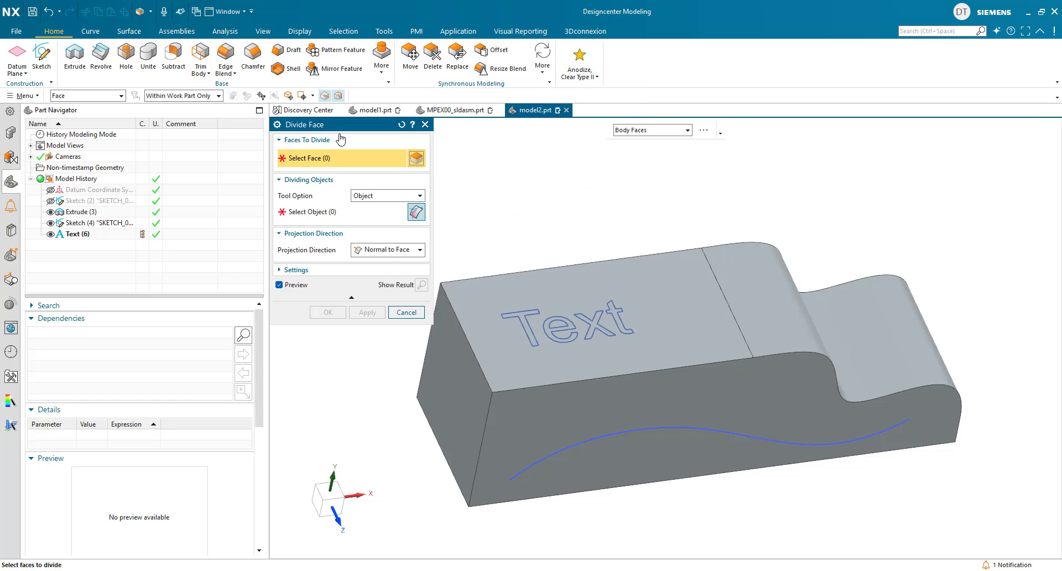
{"action": "left_click", "coordinate": [653, 133]}
{"action": "left_click", "coordinate": [643, 140]}
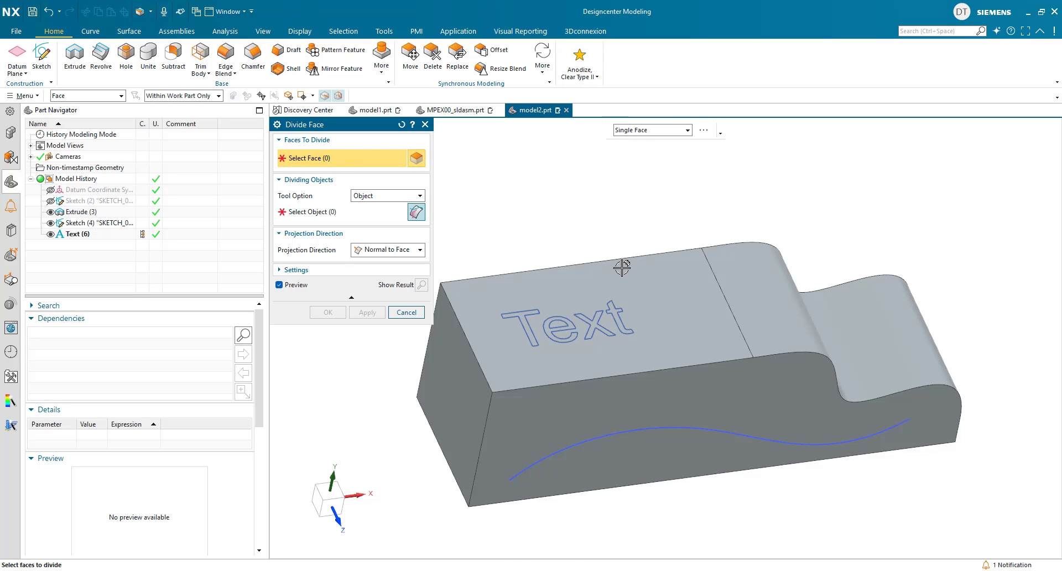
{"action": "left_click", "coordinate": [668, 299]}
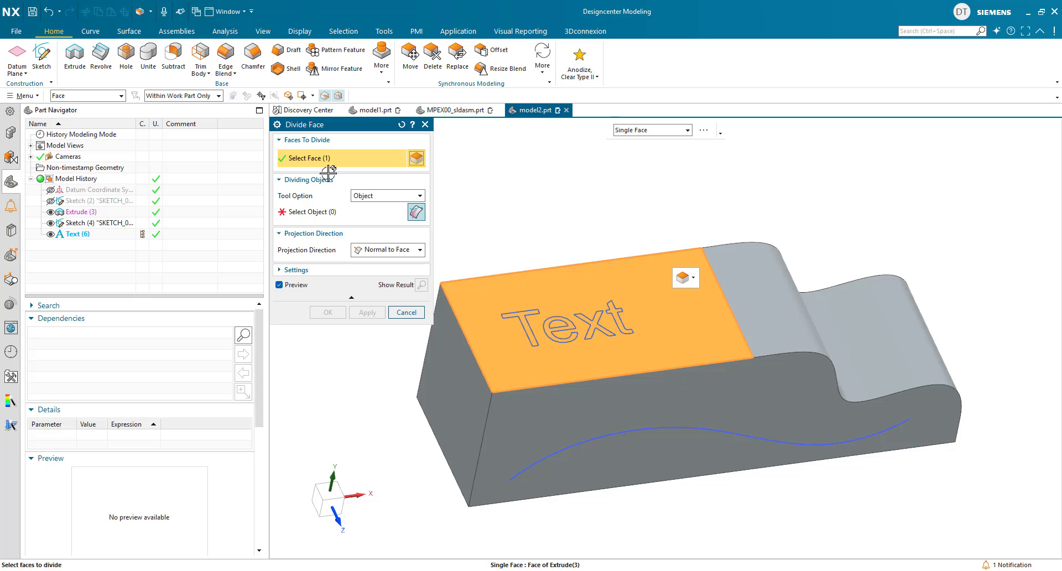
{"action": "left_click", "coordinate": [308, 213]}
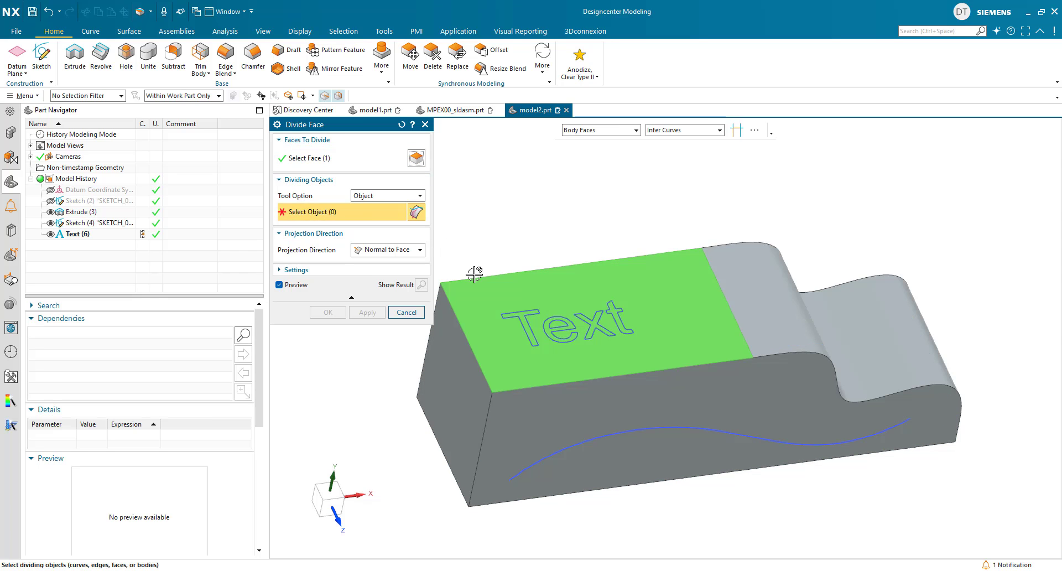
{"action": "left_click", "coordinate": [513, 310]}
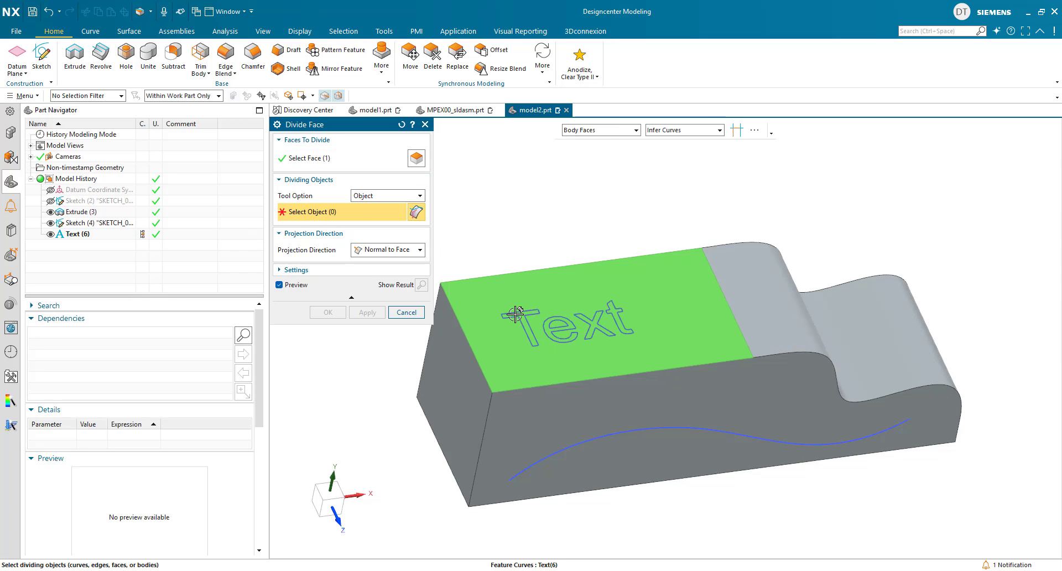
{"action": "left_click", "coordinate": [328, 327]}
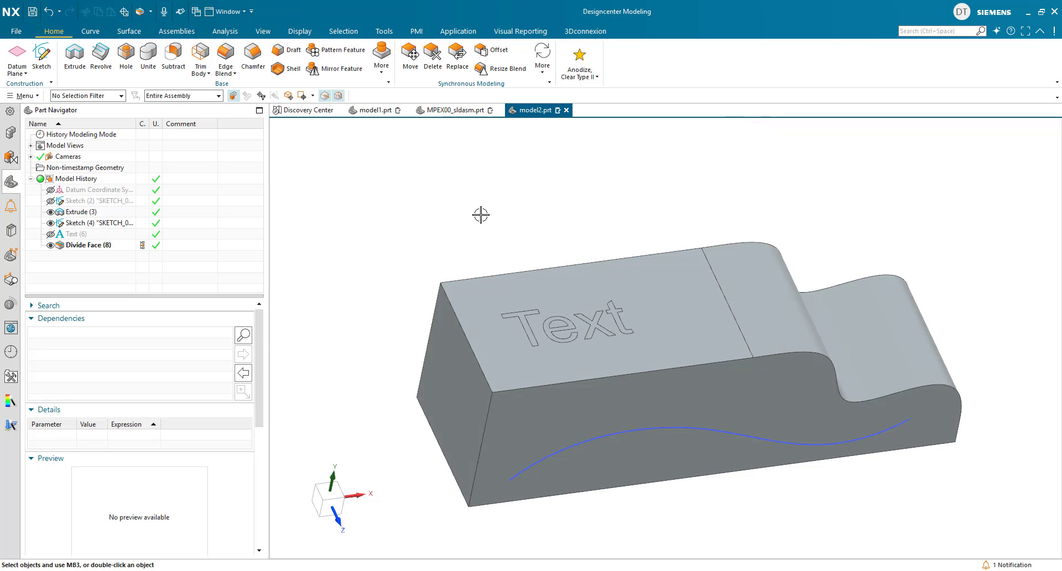
{"action": "scroll", "coordinate": [480, 214], "scroll_direction": "up", "scroll_amount": 8}
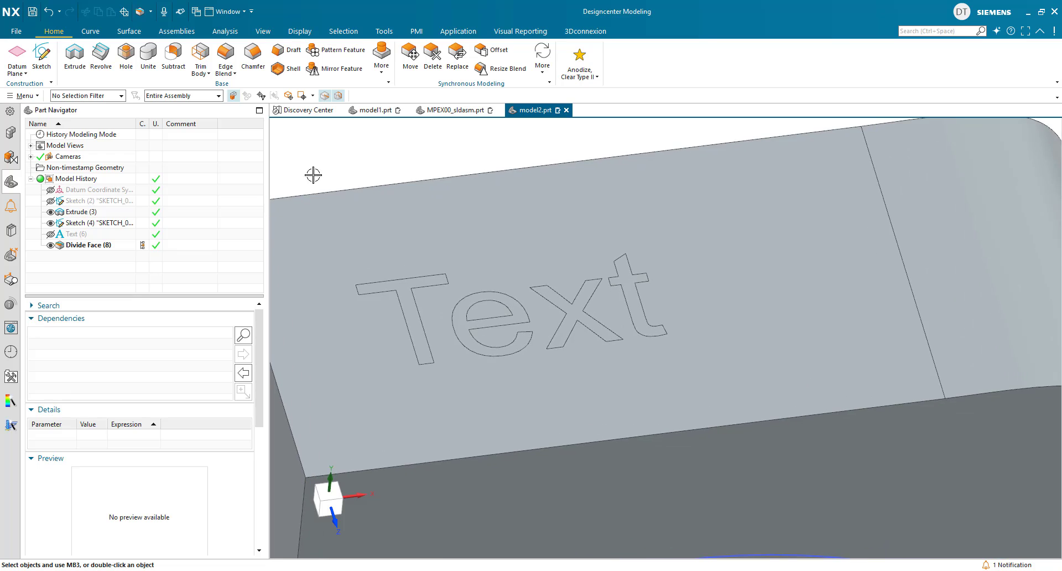